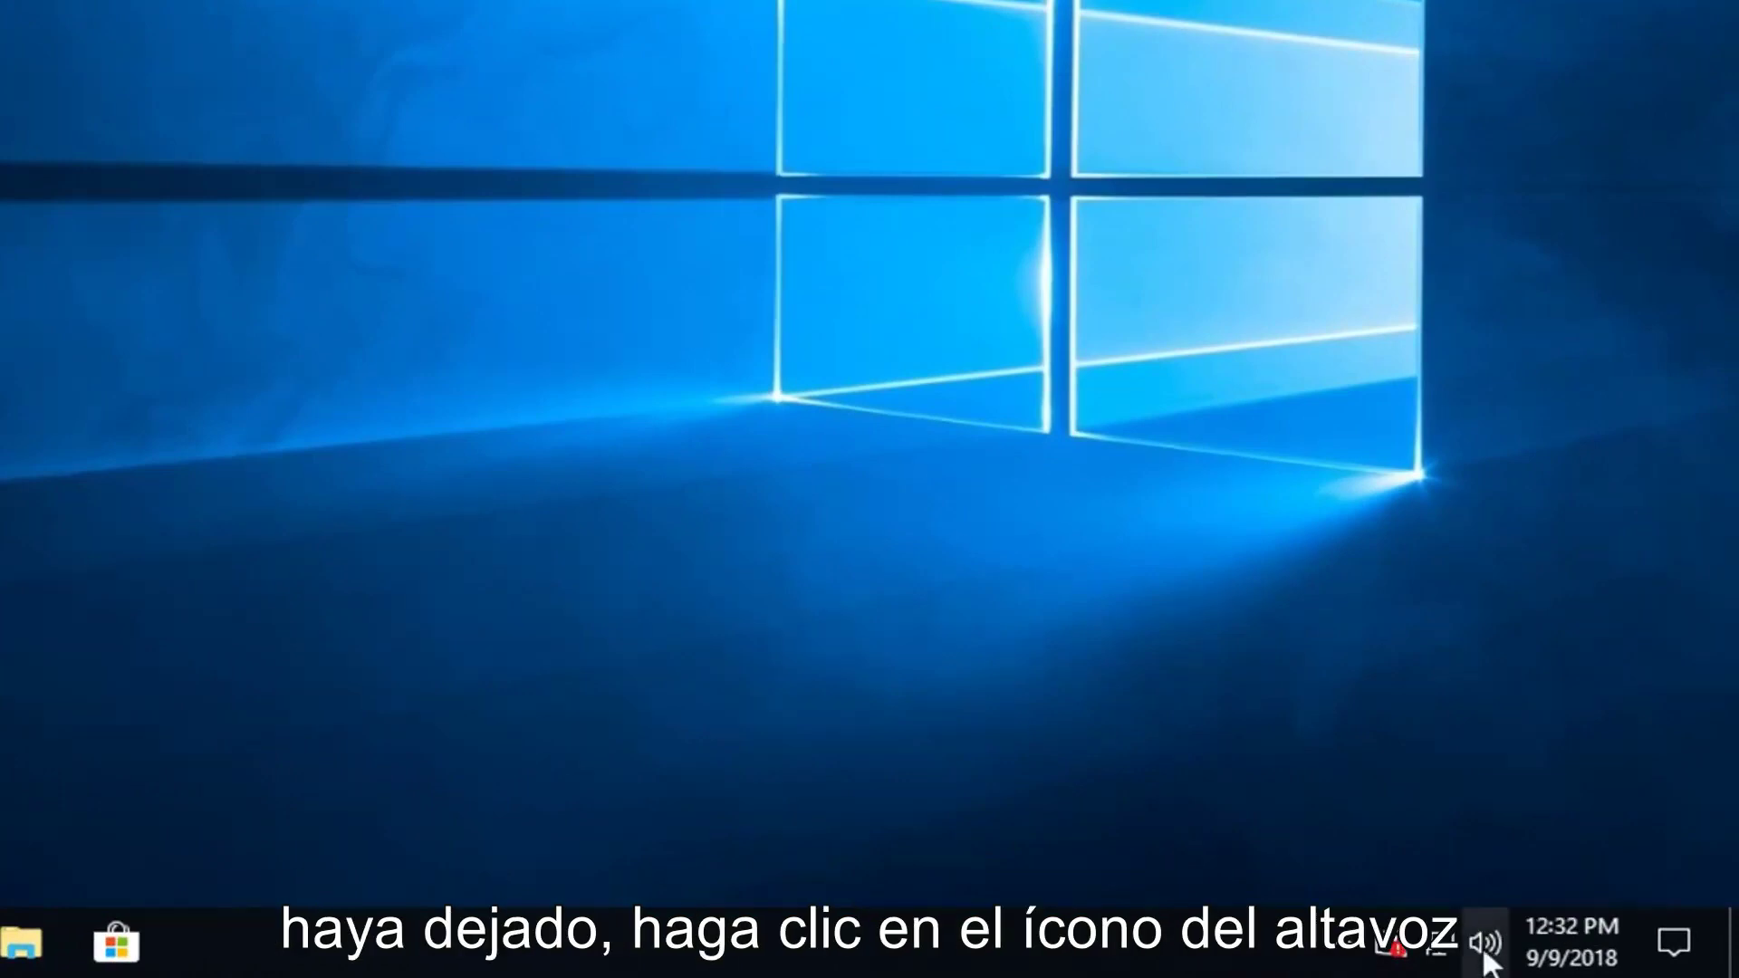
Lower the speaker volume from 95 to 92 using the taskbar volume slider
click(1482, 942)
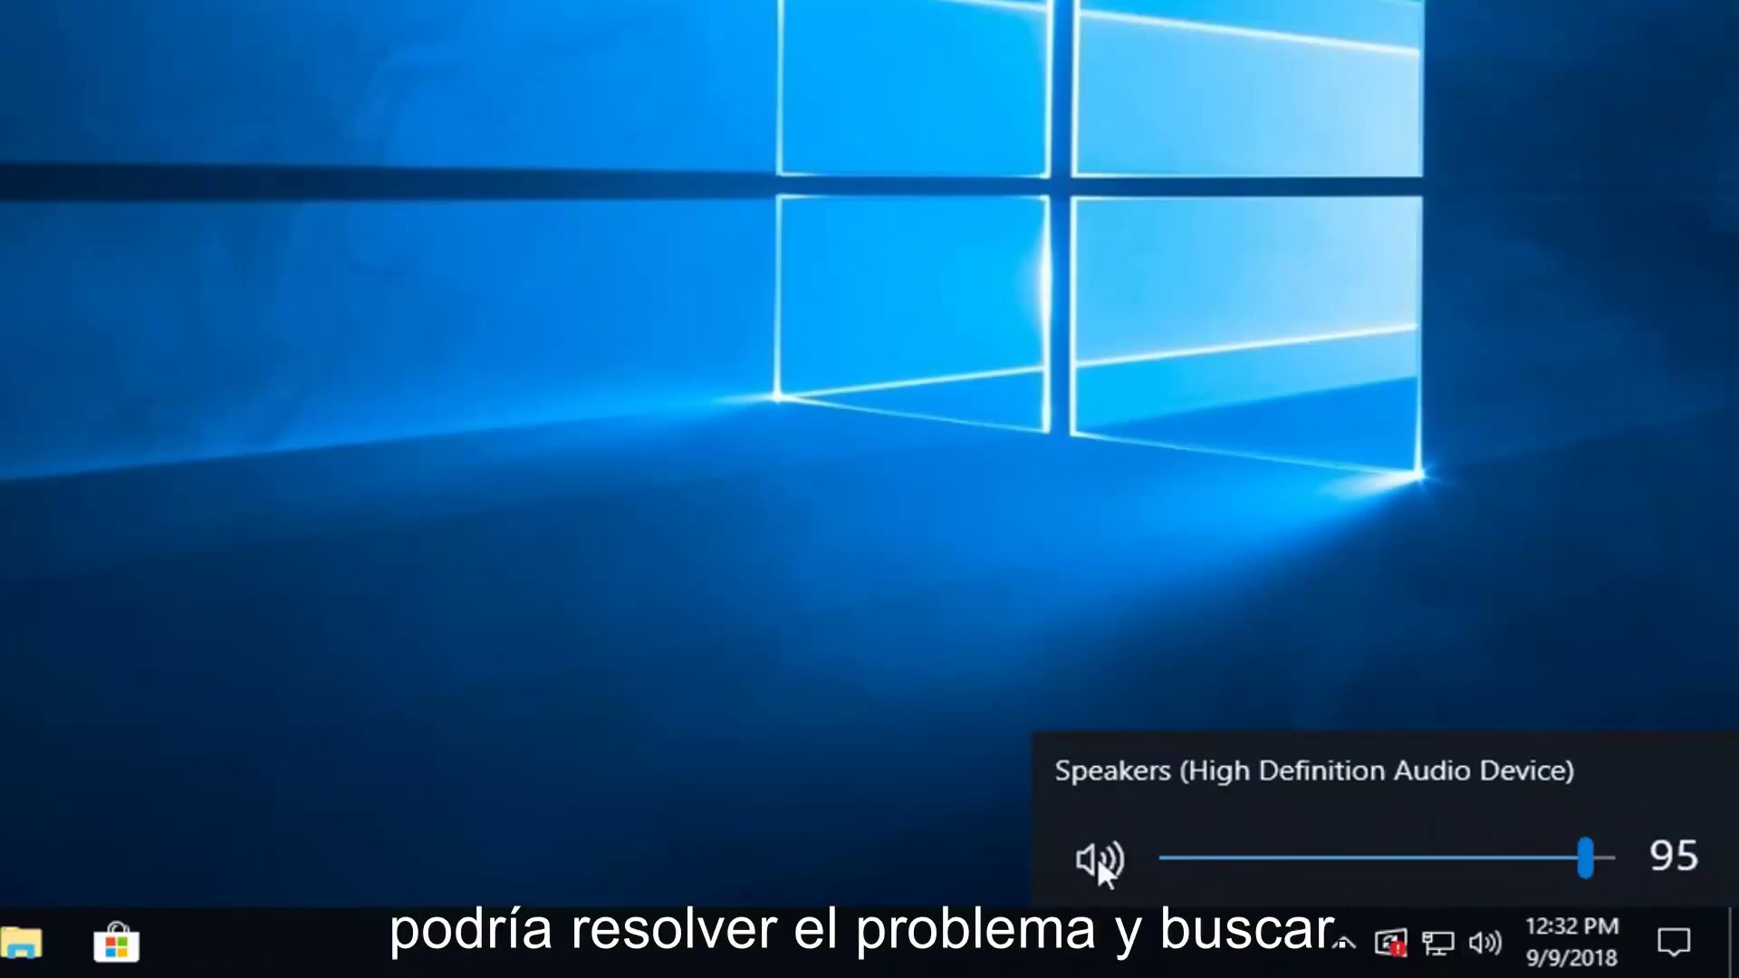
scroll(1449, 878, down, 20)
click(1570, 861)
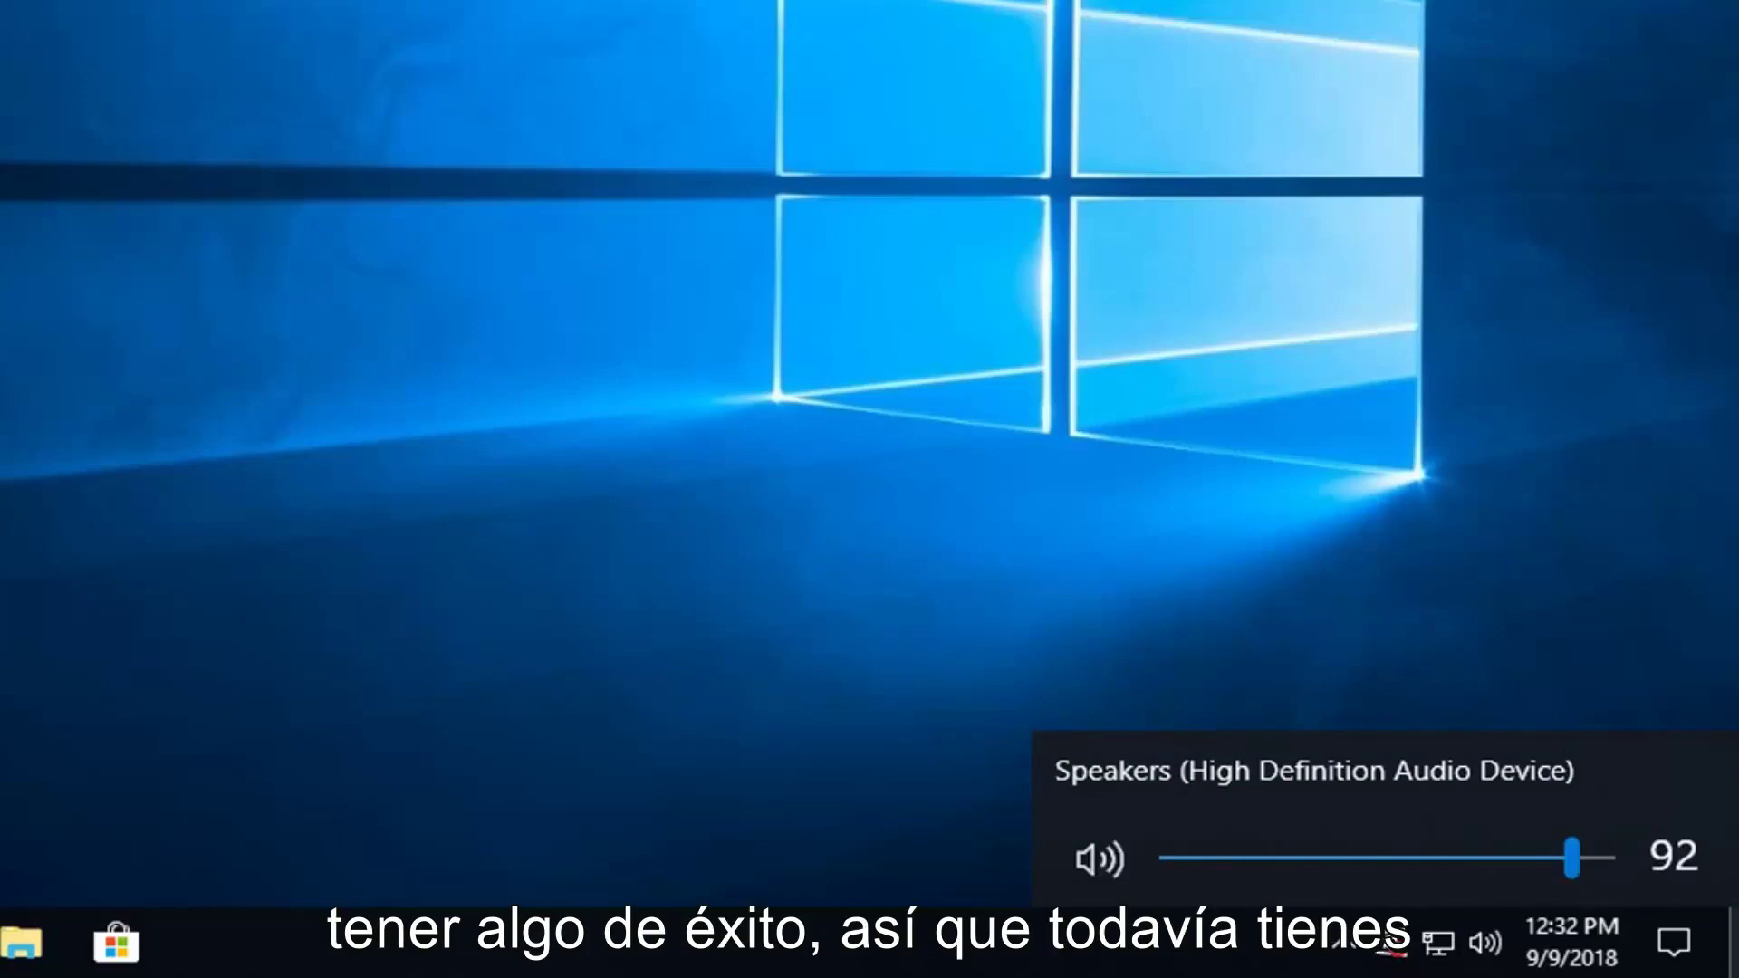
key(Escape)
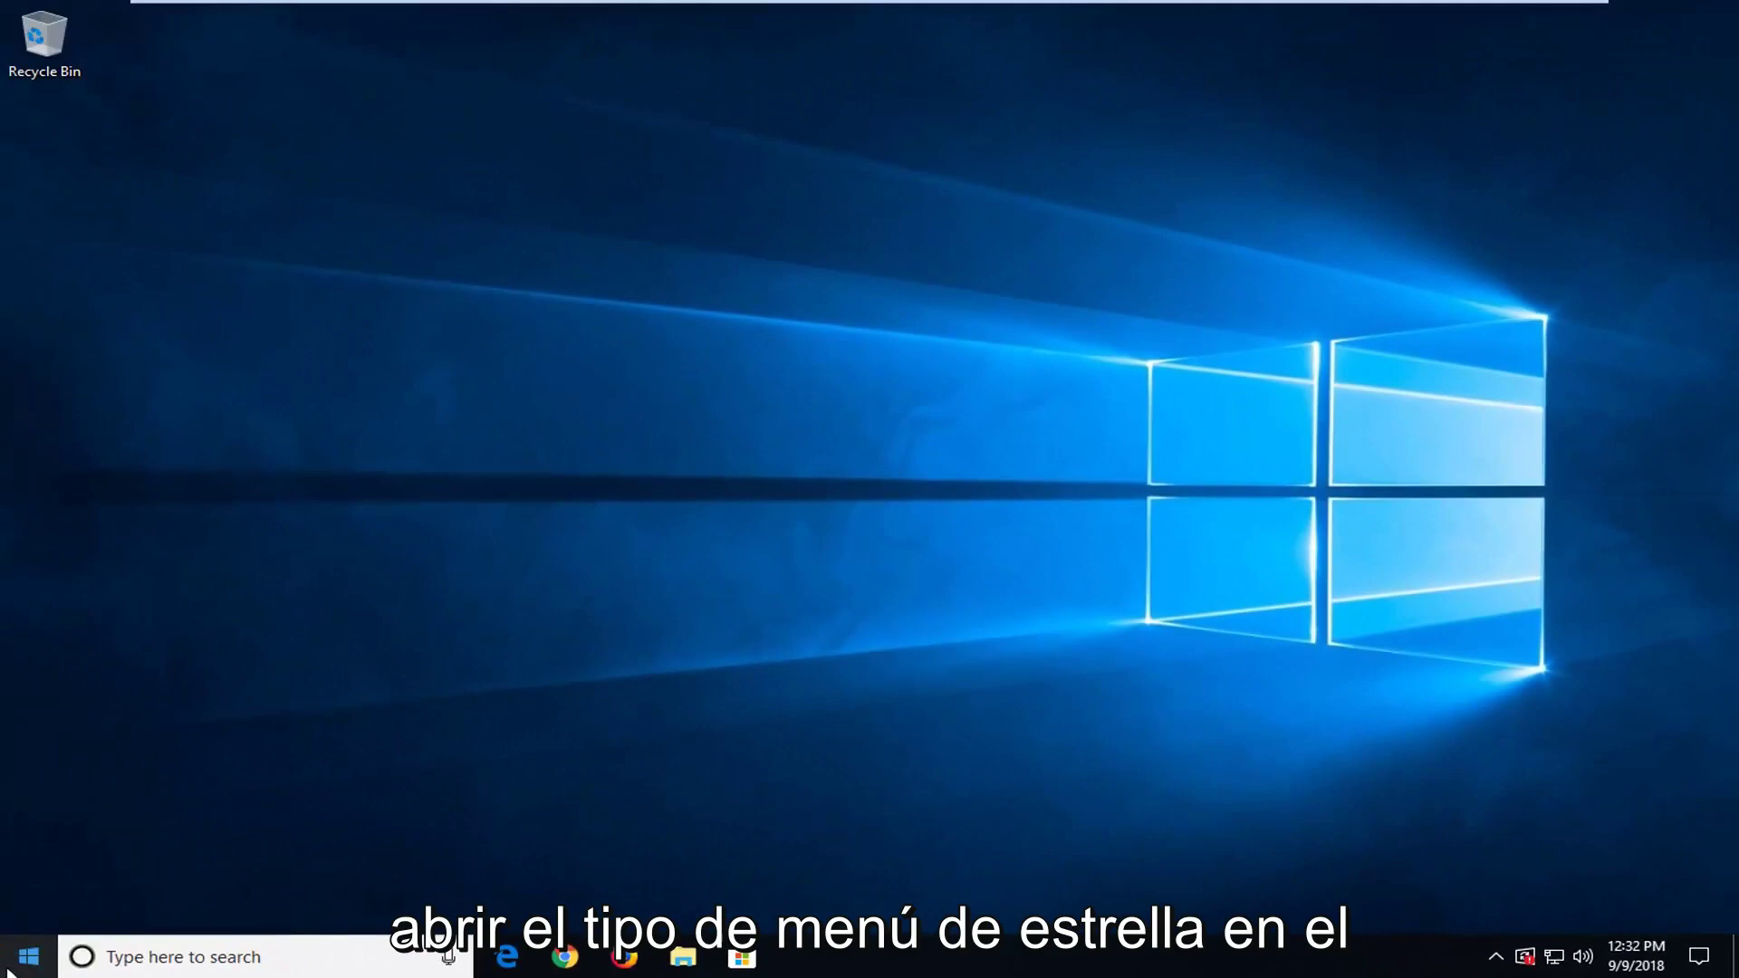
Search Start for 'control panel', open it, and confirm the Large icons view
click(11, 965)
text(contro)
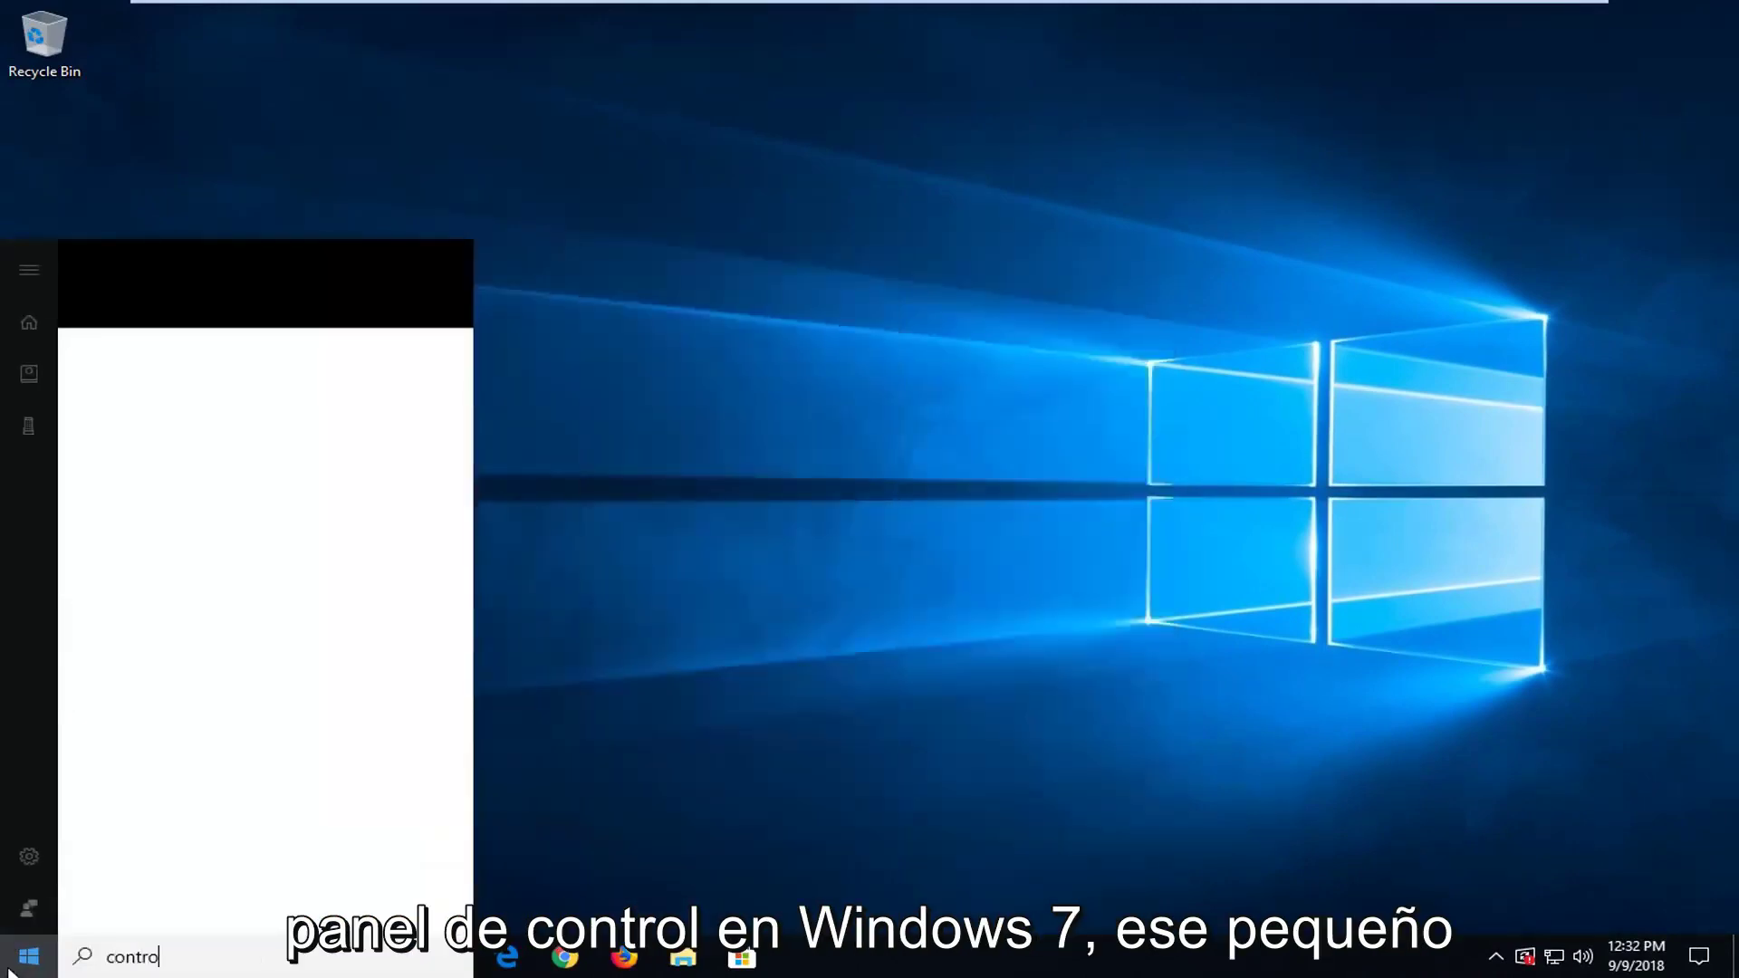
text(l panel)
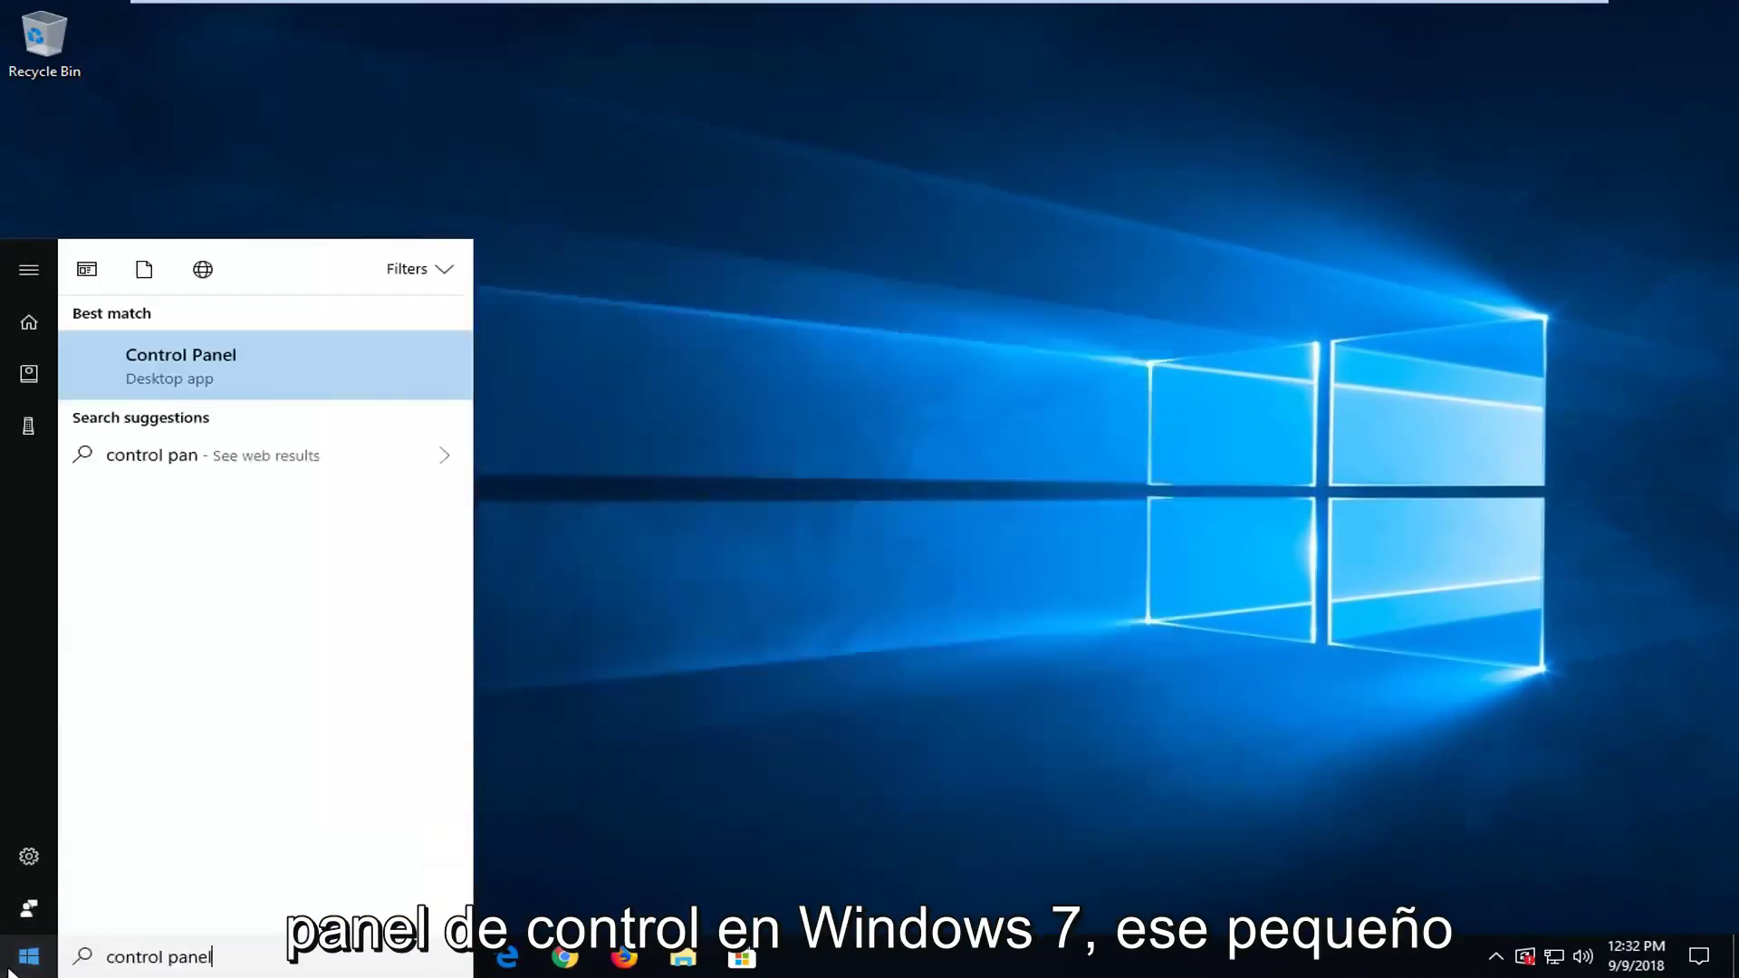
click(209, 385)
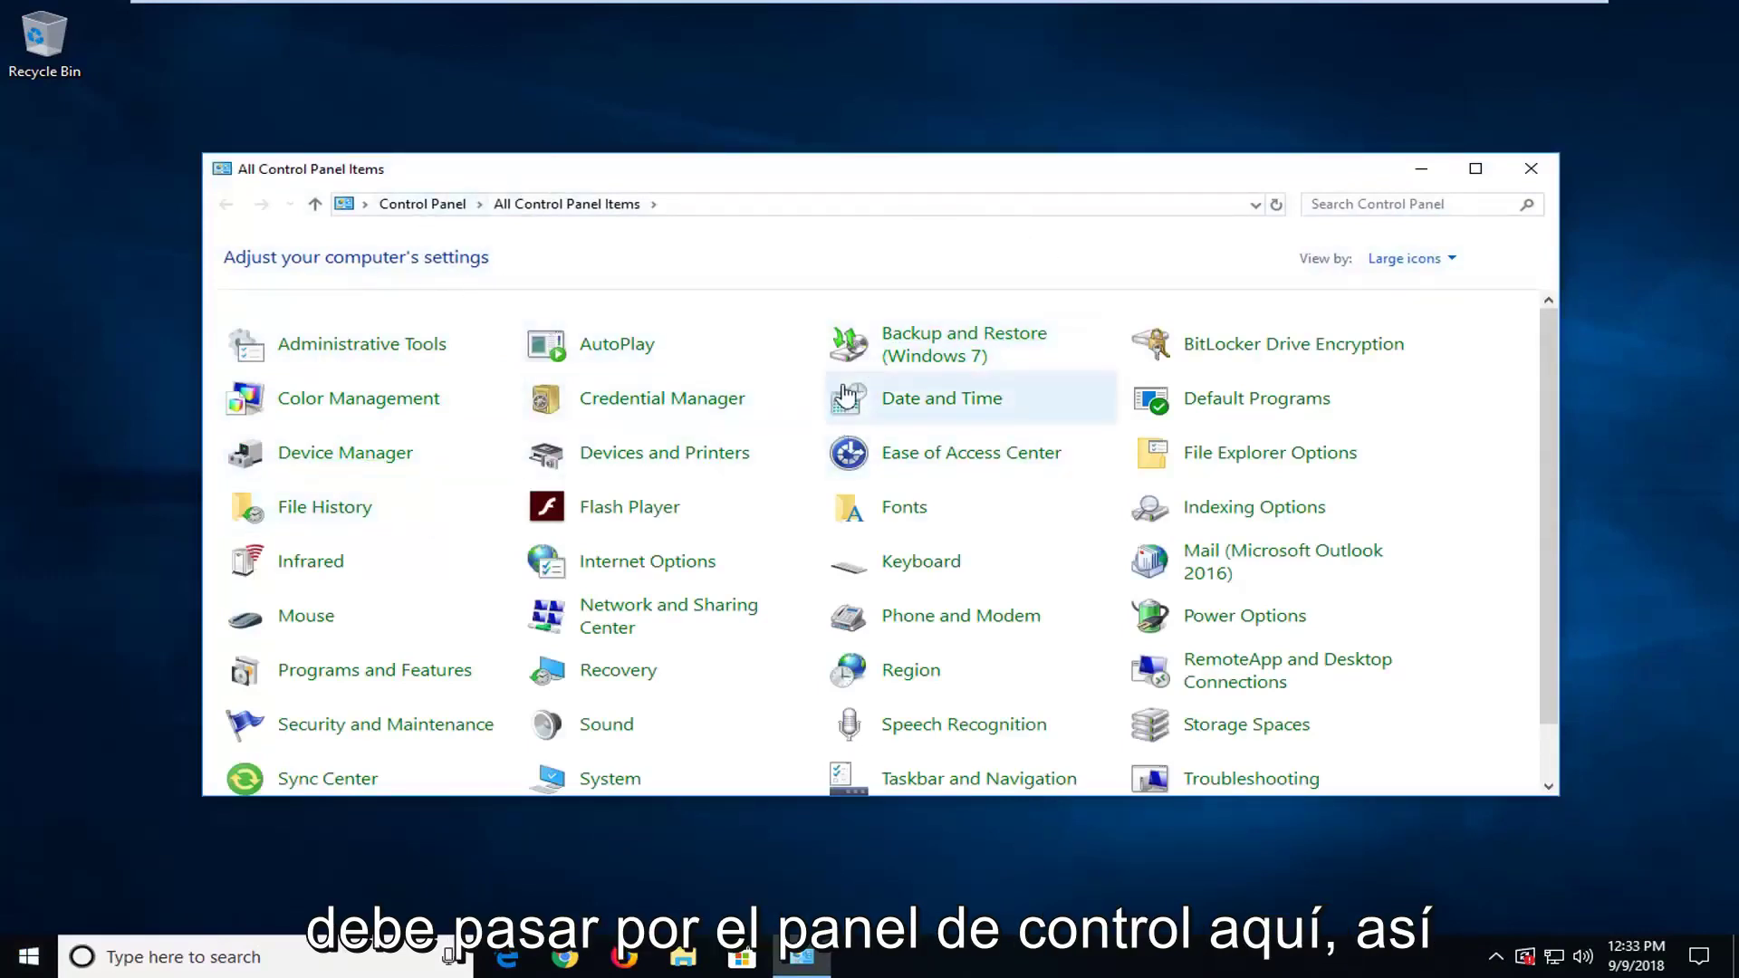
click(1409, 260)
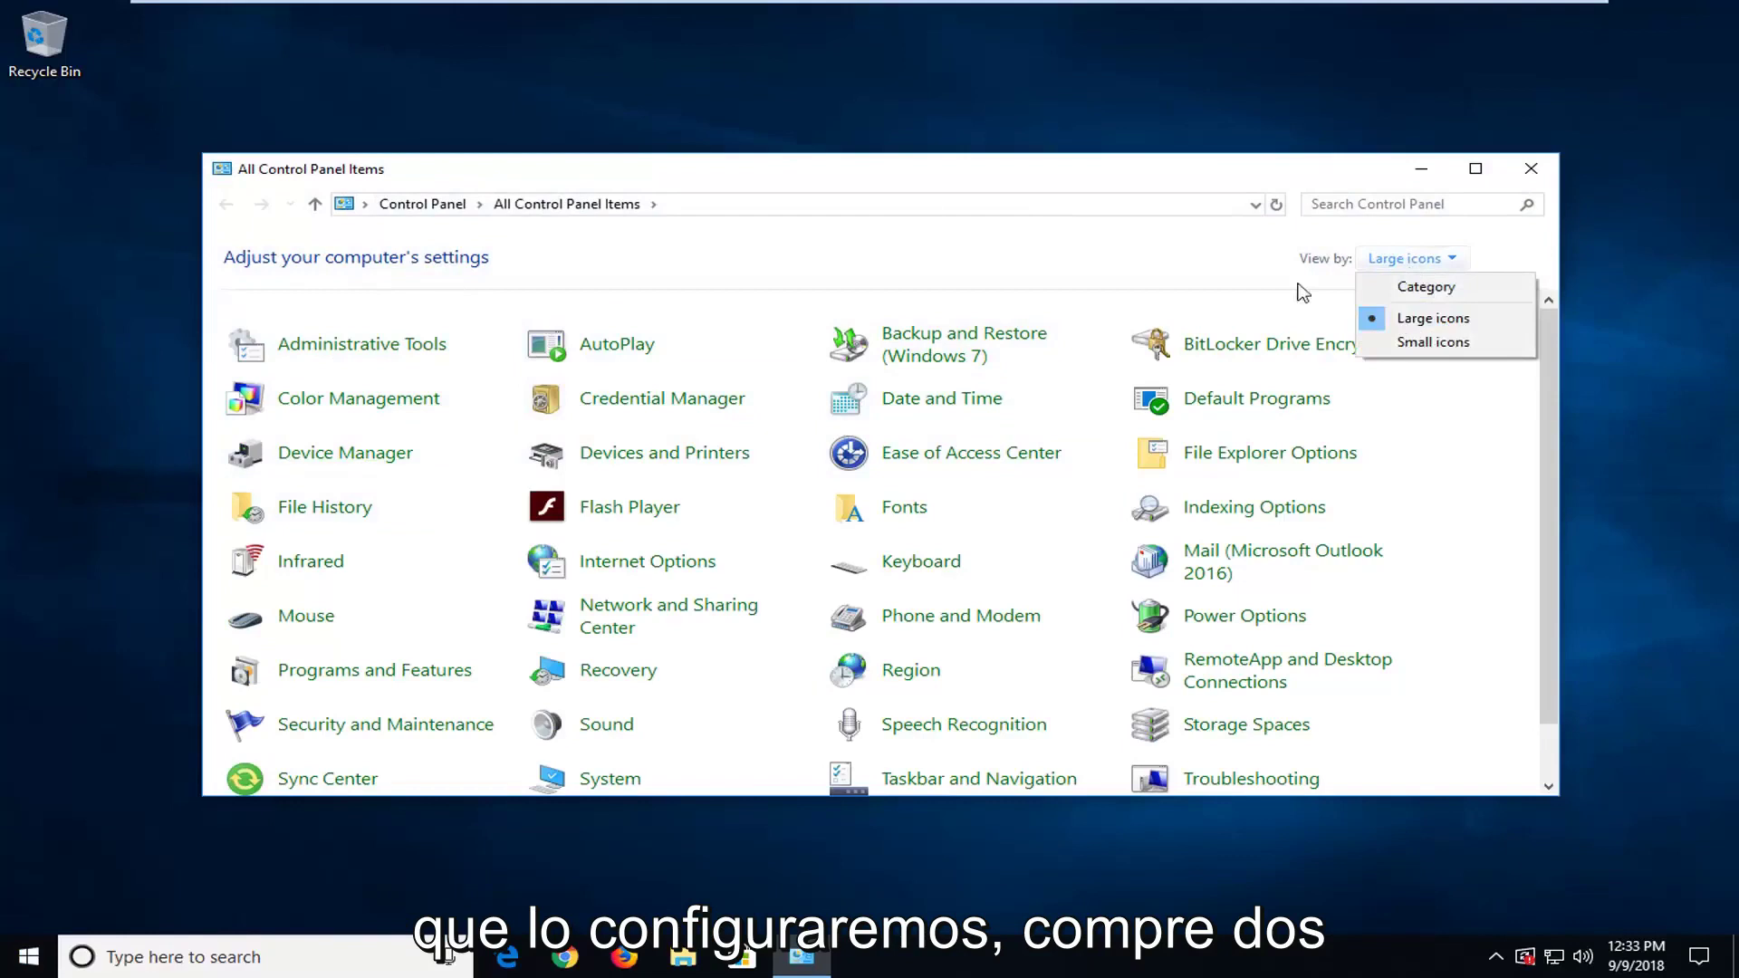
click(1101, 305)
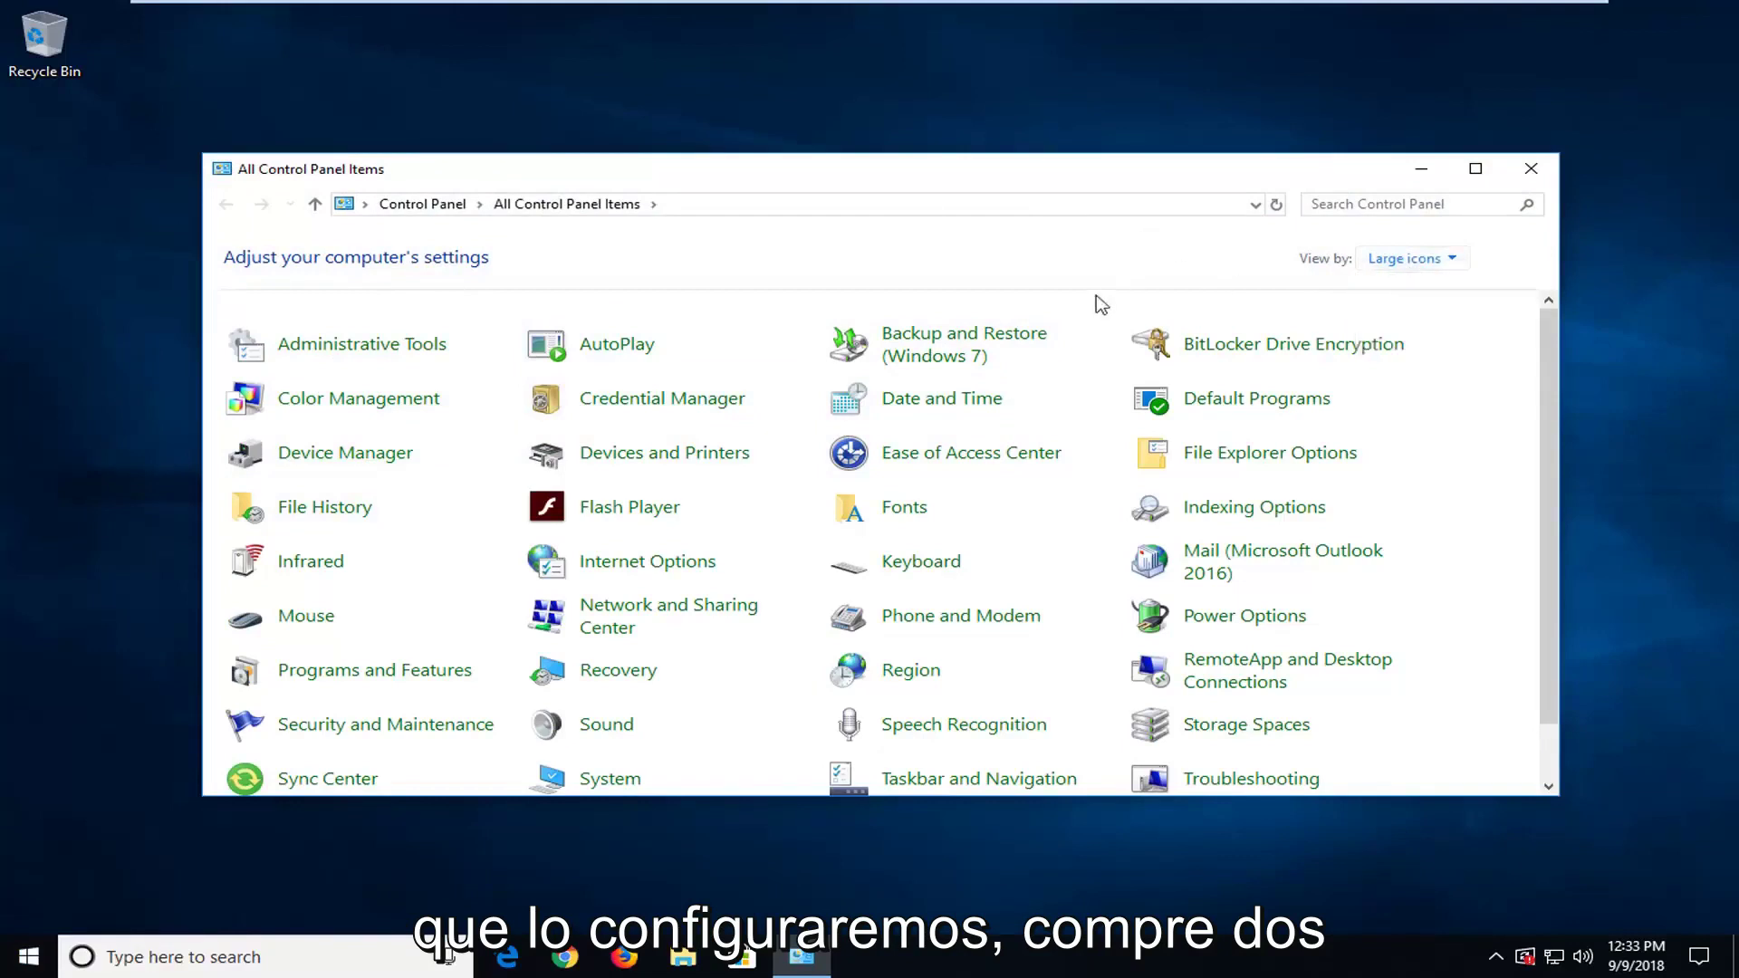
Open the Sound settings and look over the Speakers playback device
click(601, 729)
drag(242, 54, 772, 184)
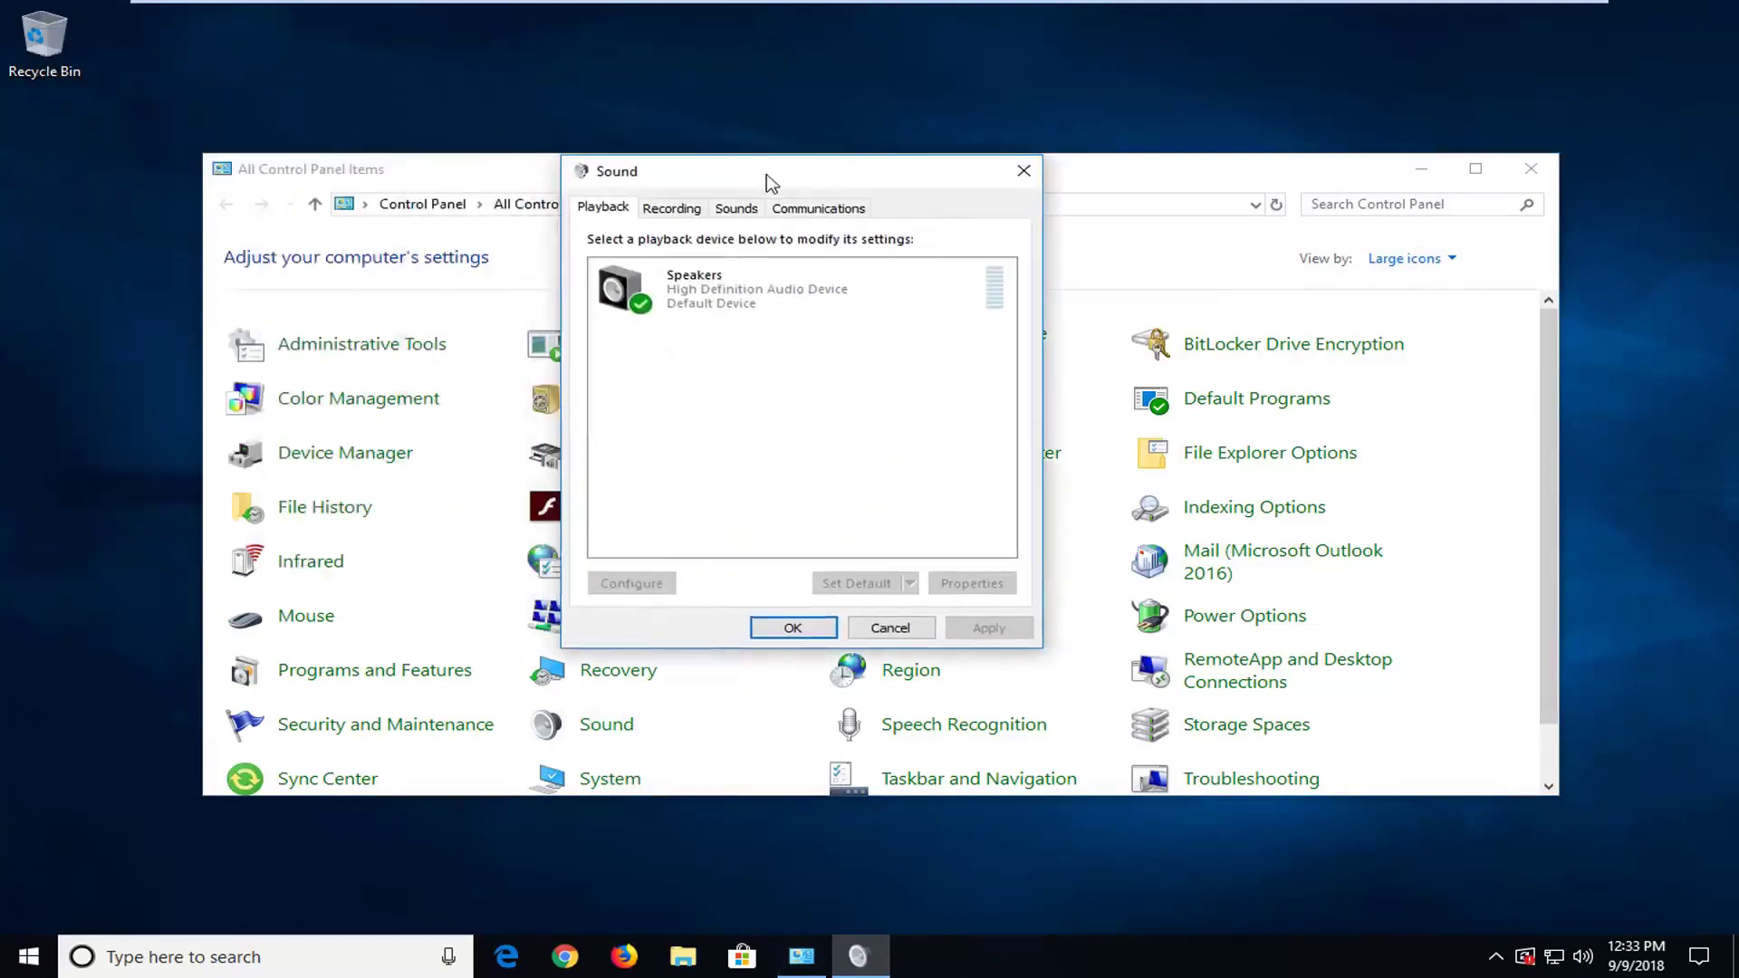
click(676, 311)
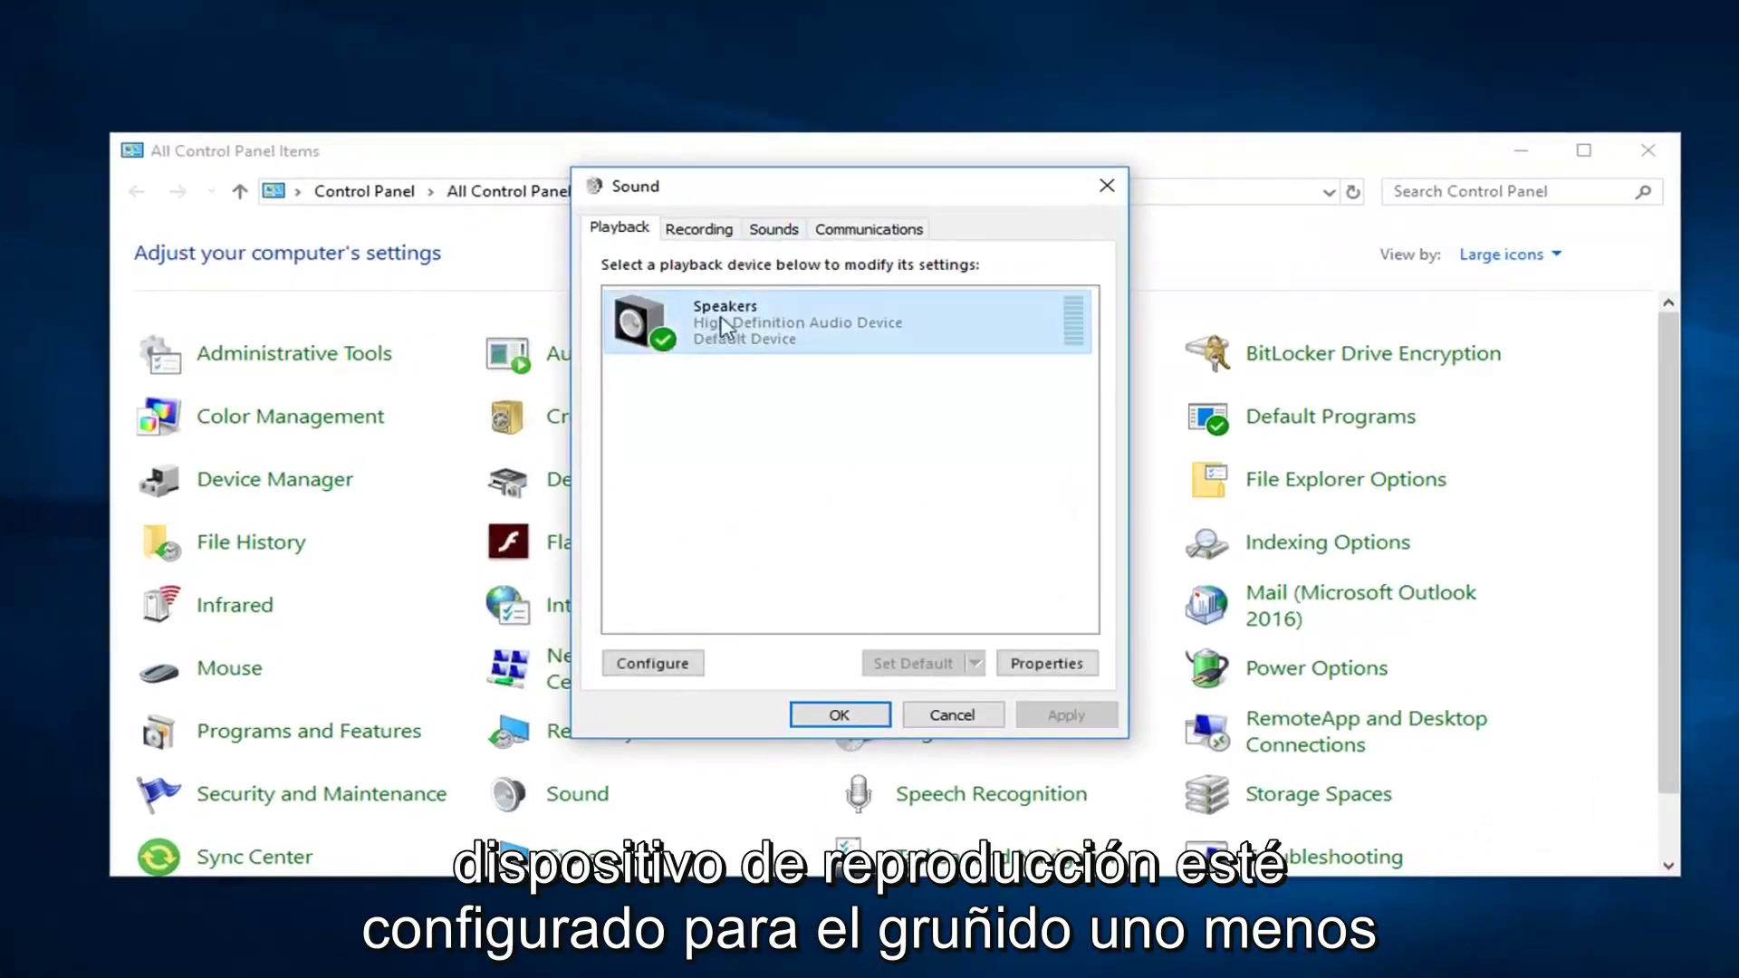
click(776, 478)
right_click(712, 447)
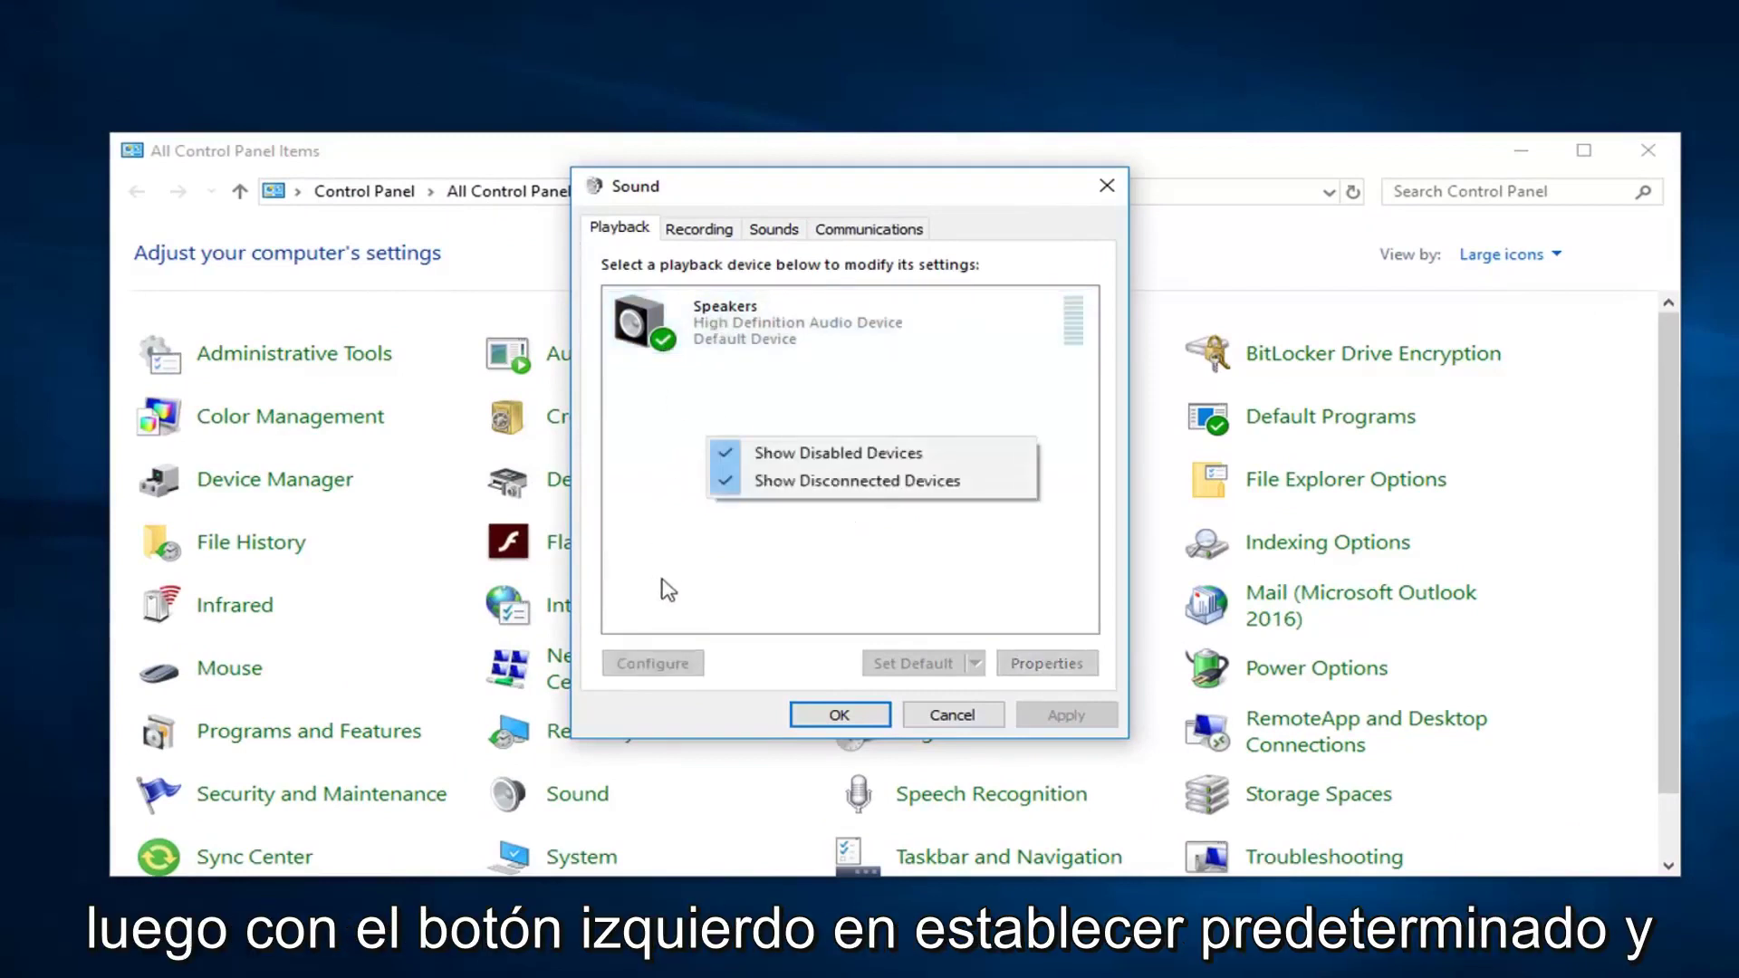
click(647, 544)
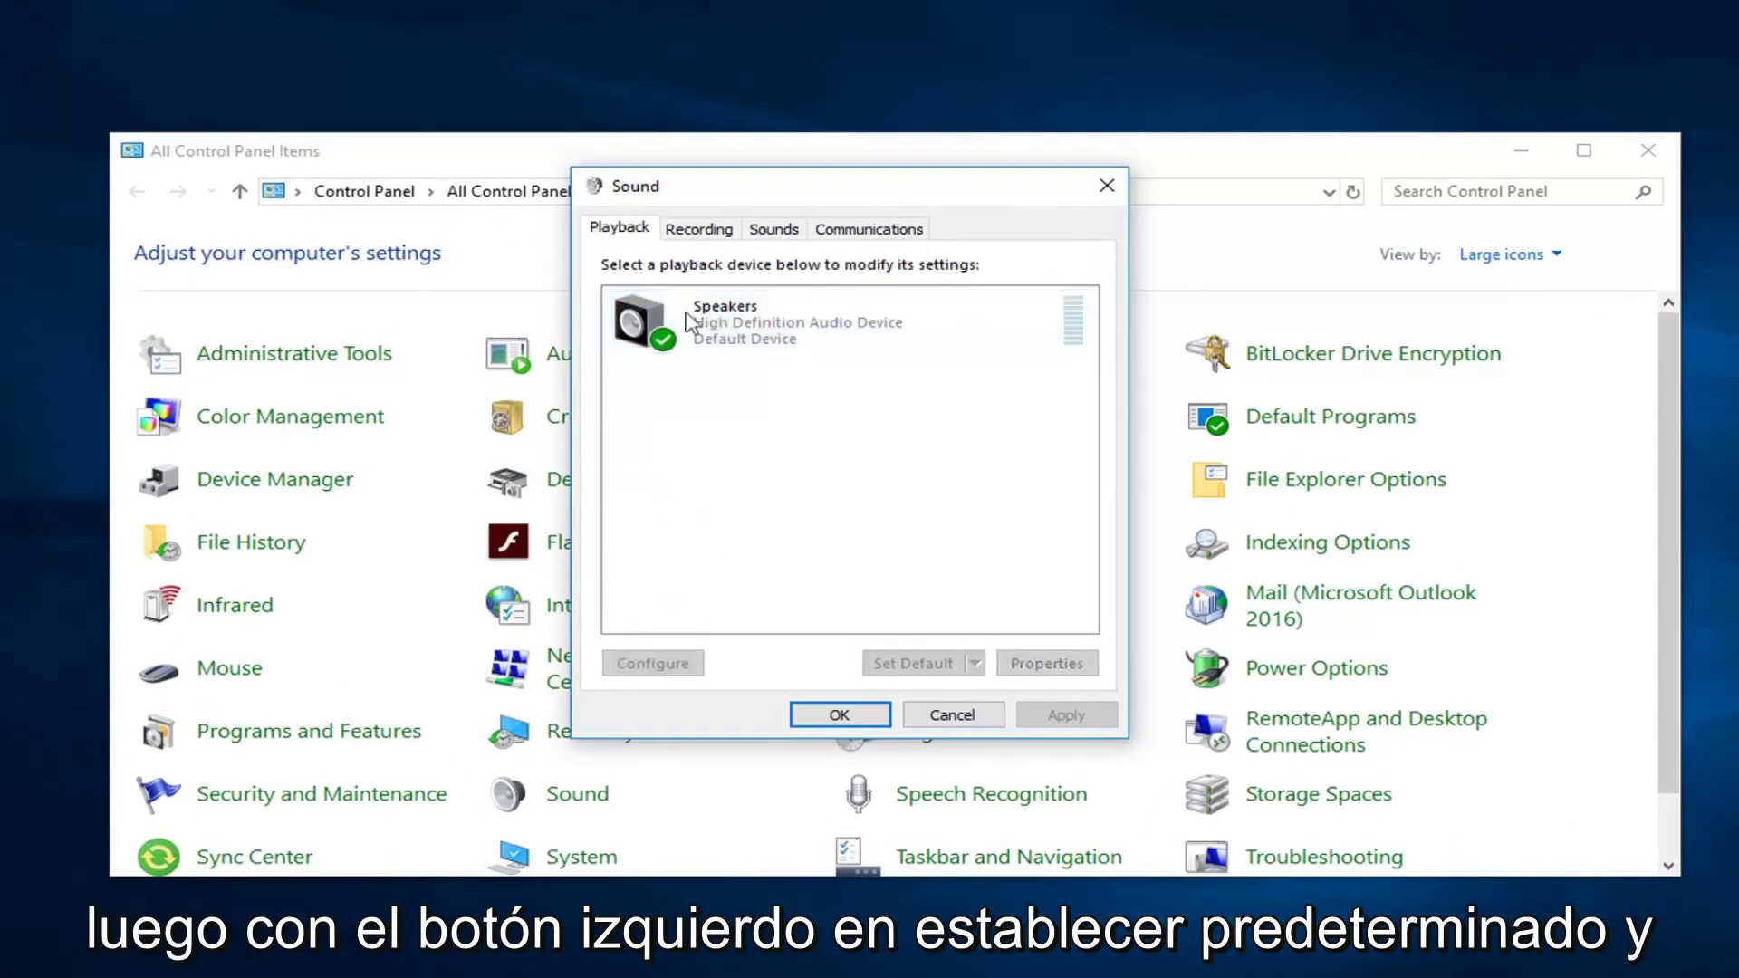
Set communications activity to 'Do nothing', apply, and close the Sound settings with OK
click(704, 236)
click(761, 235)
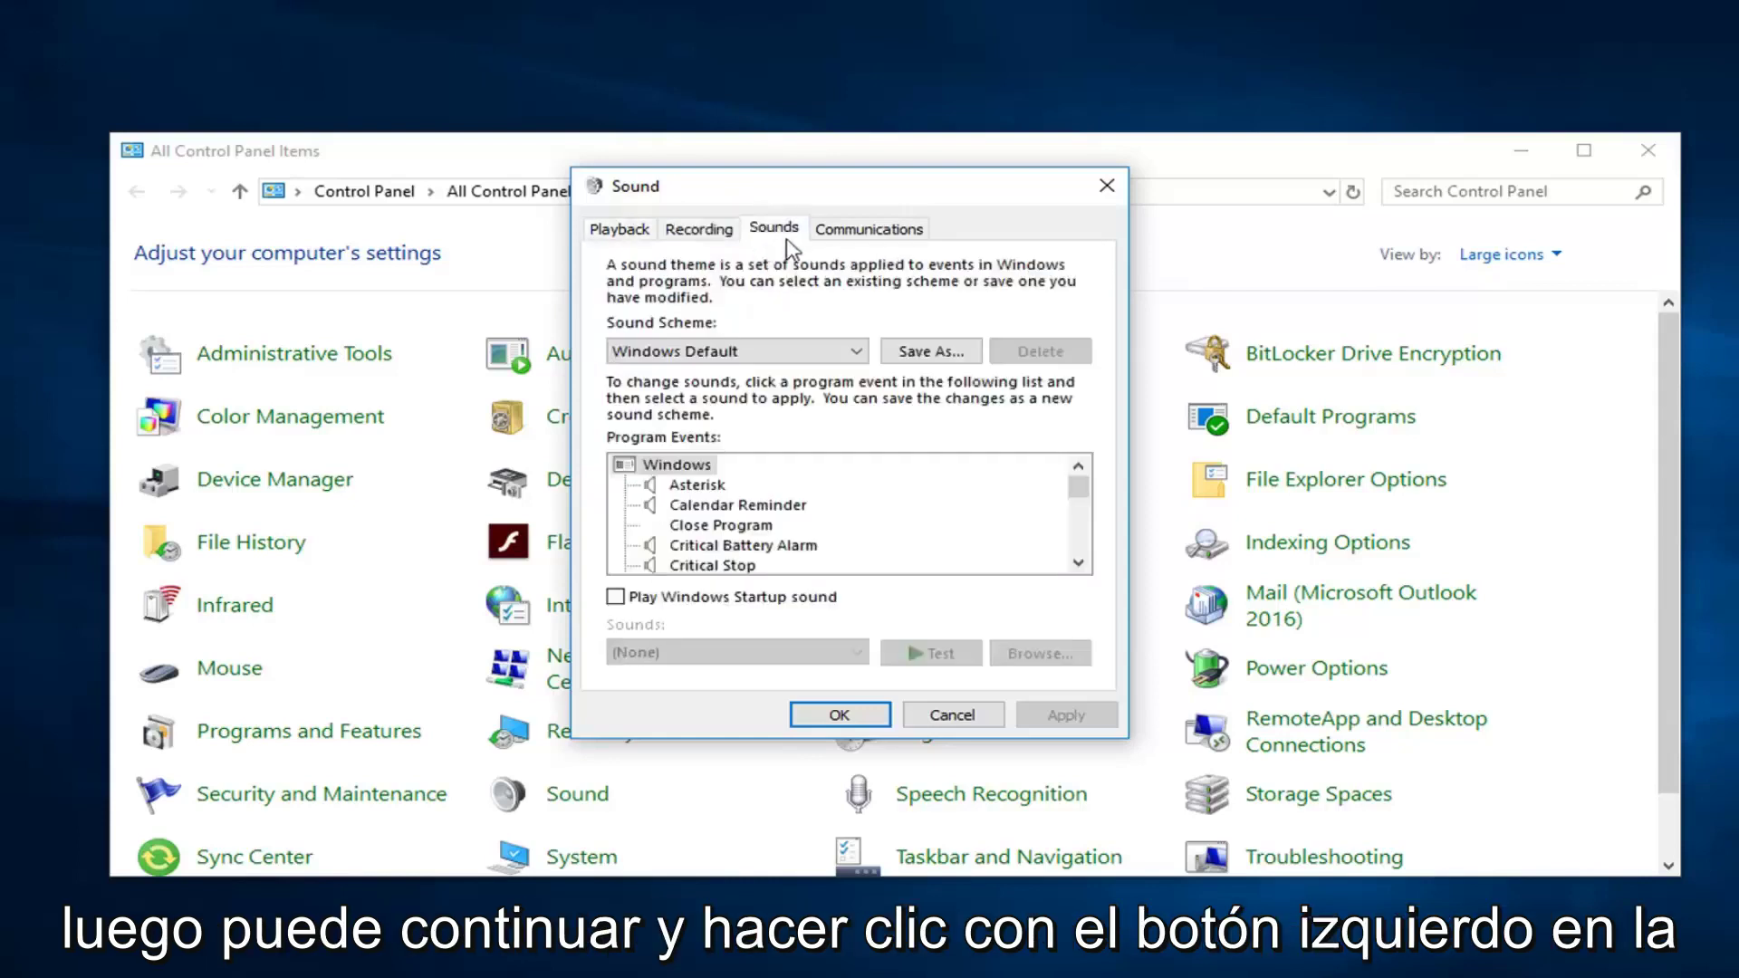
click(860, 237)
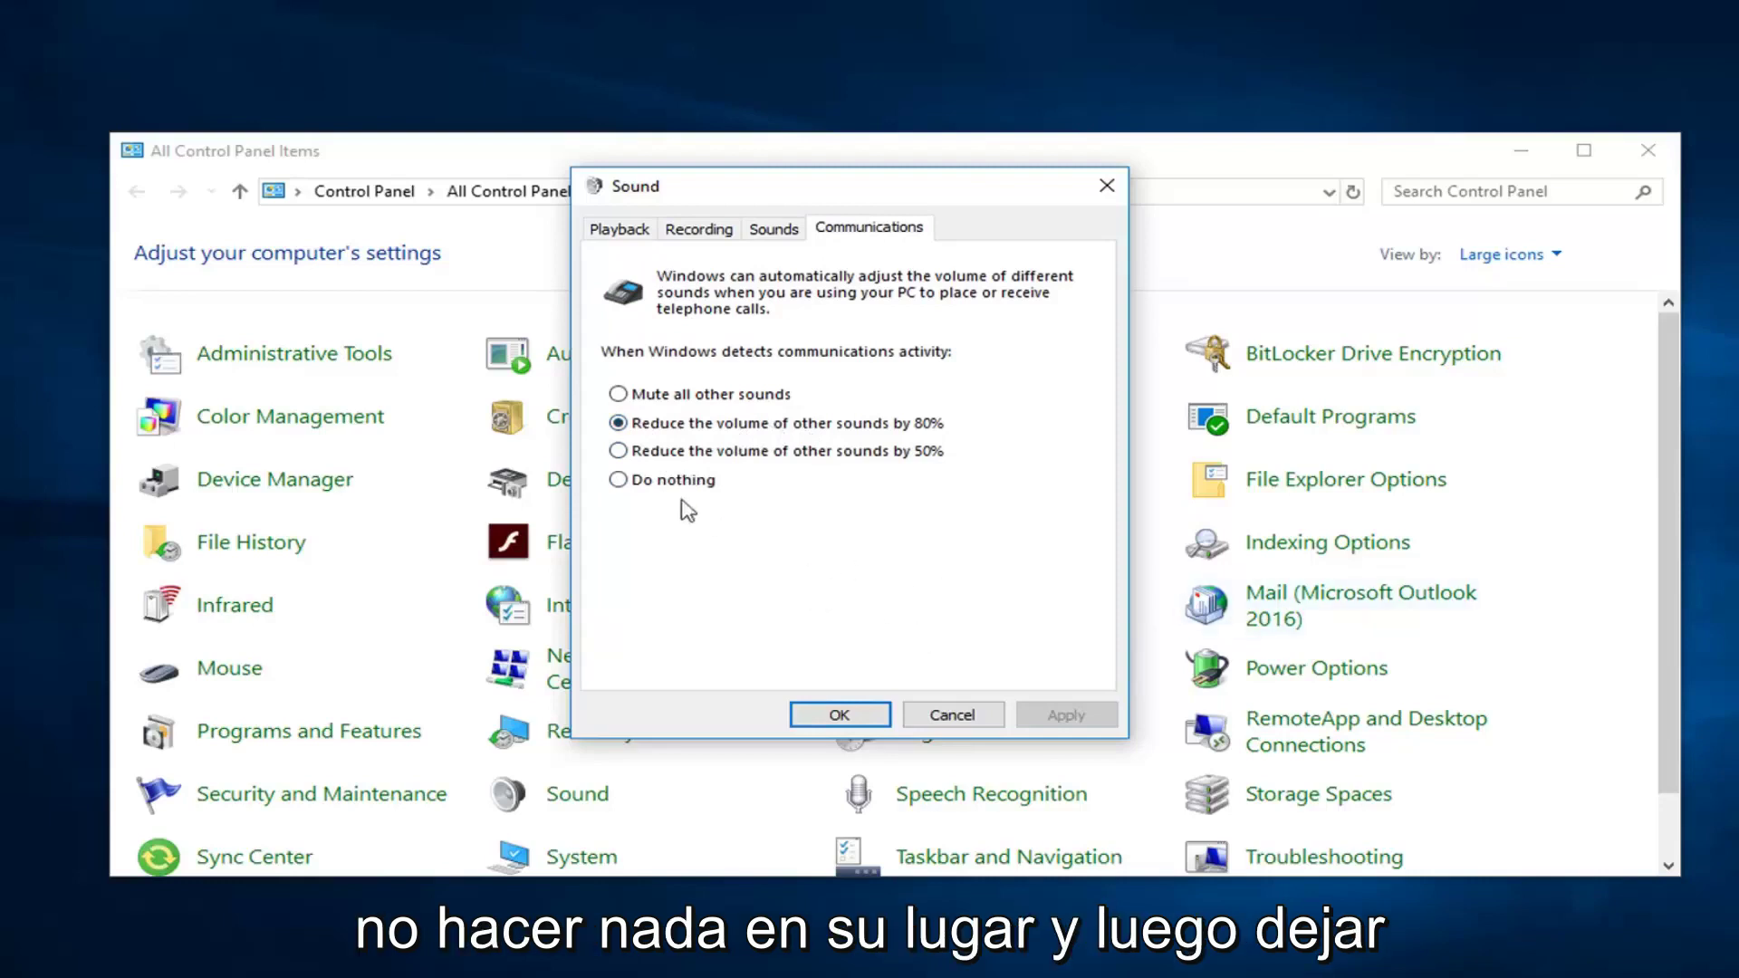
click(636, 481)
click(1055, 712)
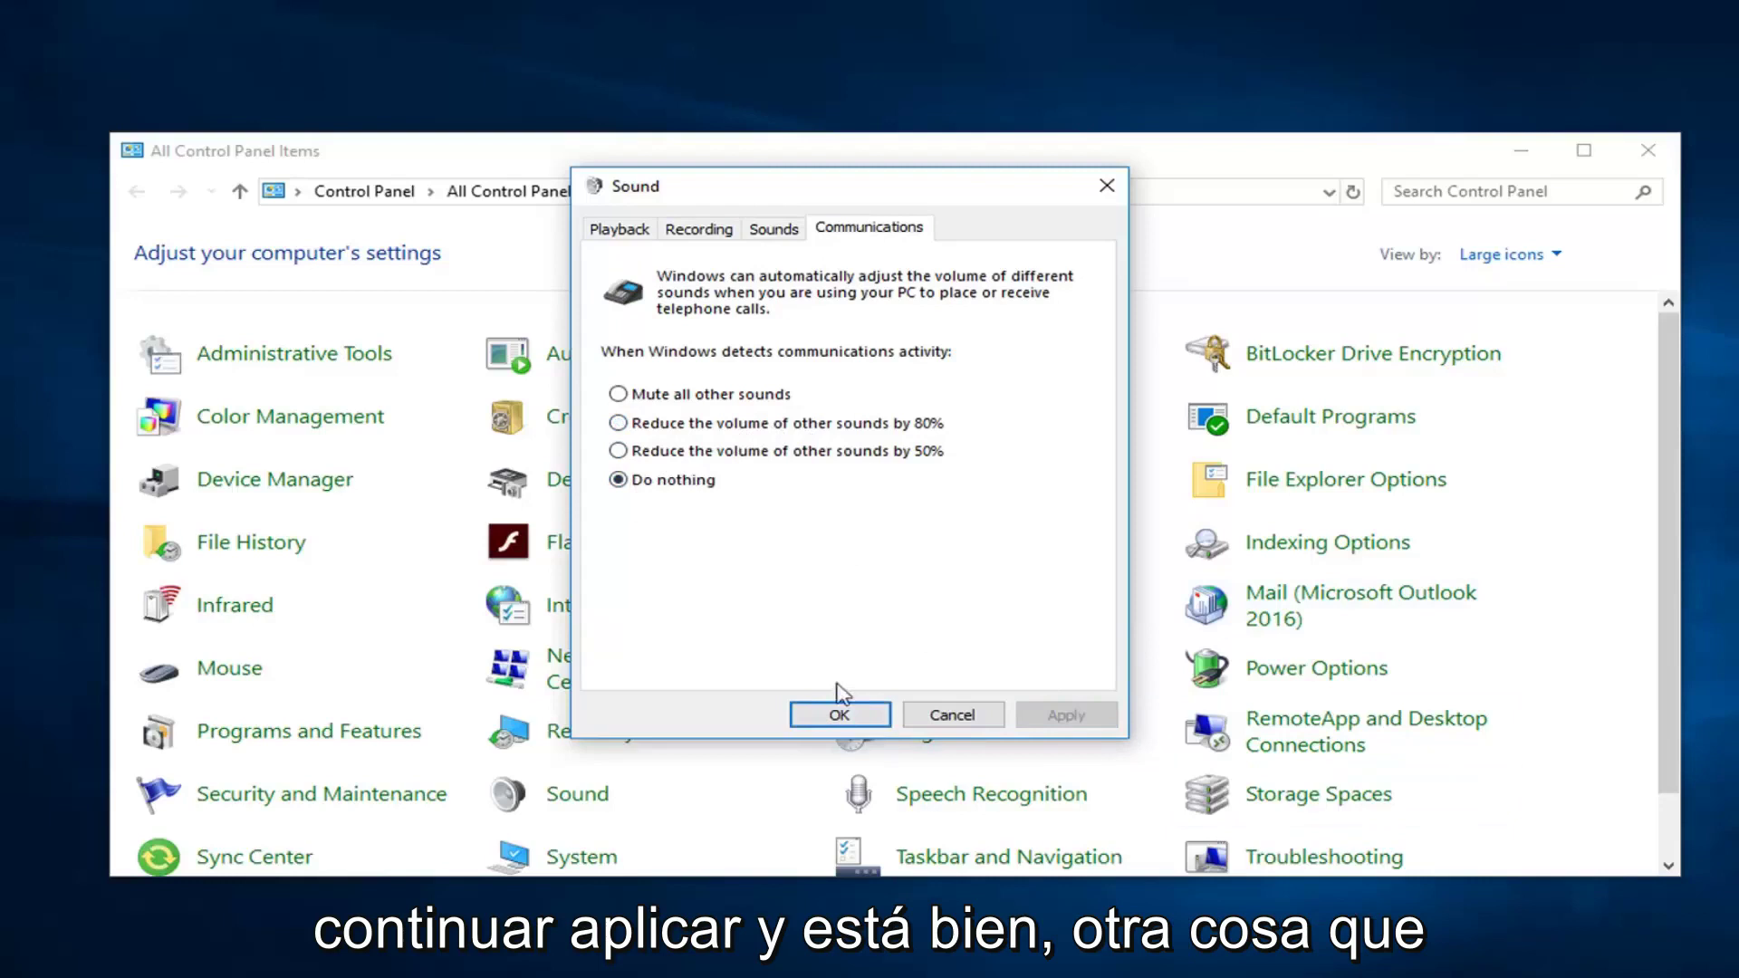
click(815, 716)
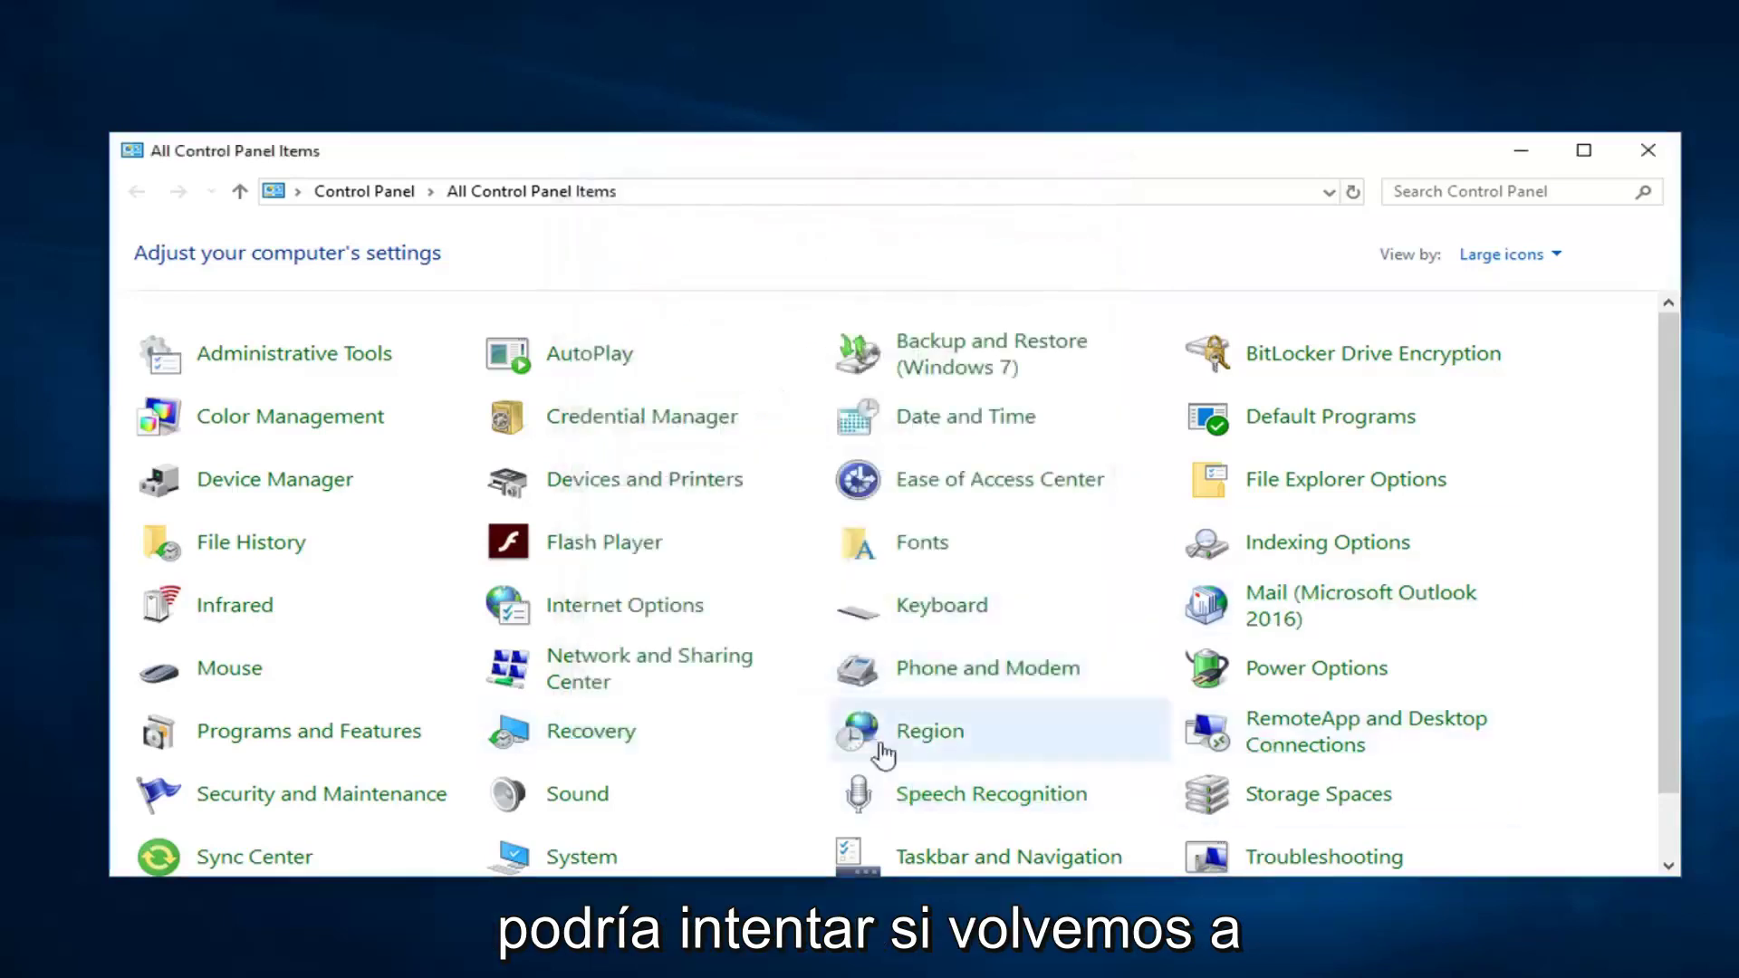
Reopen the Sound settings and open Properties for the Speakers playback device
click(577, 804)
drag(298, 45, 914, 165)
click(729, 187)
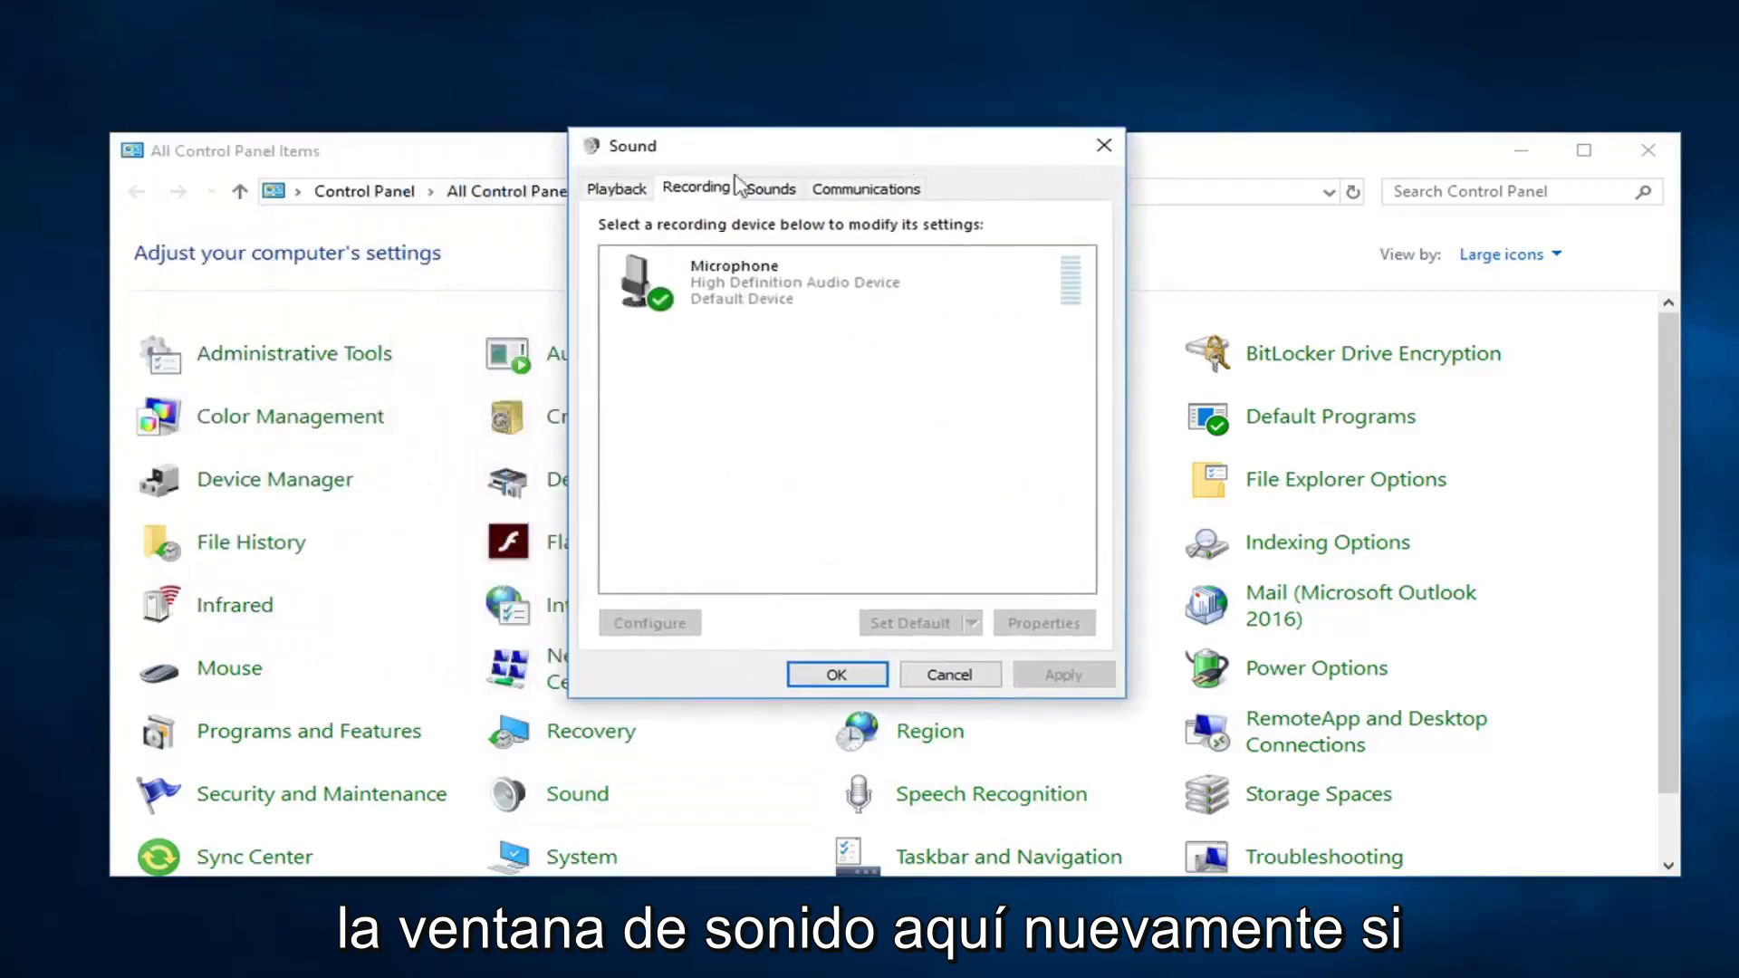
click(616, 187)
click(655, 271)
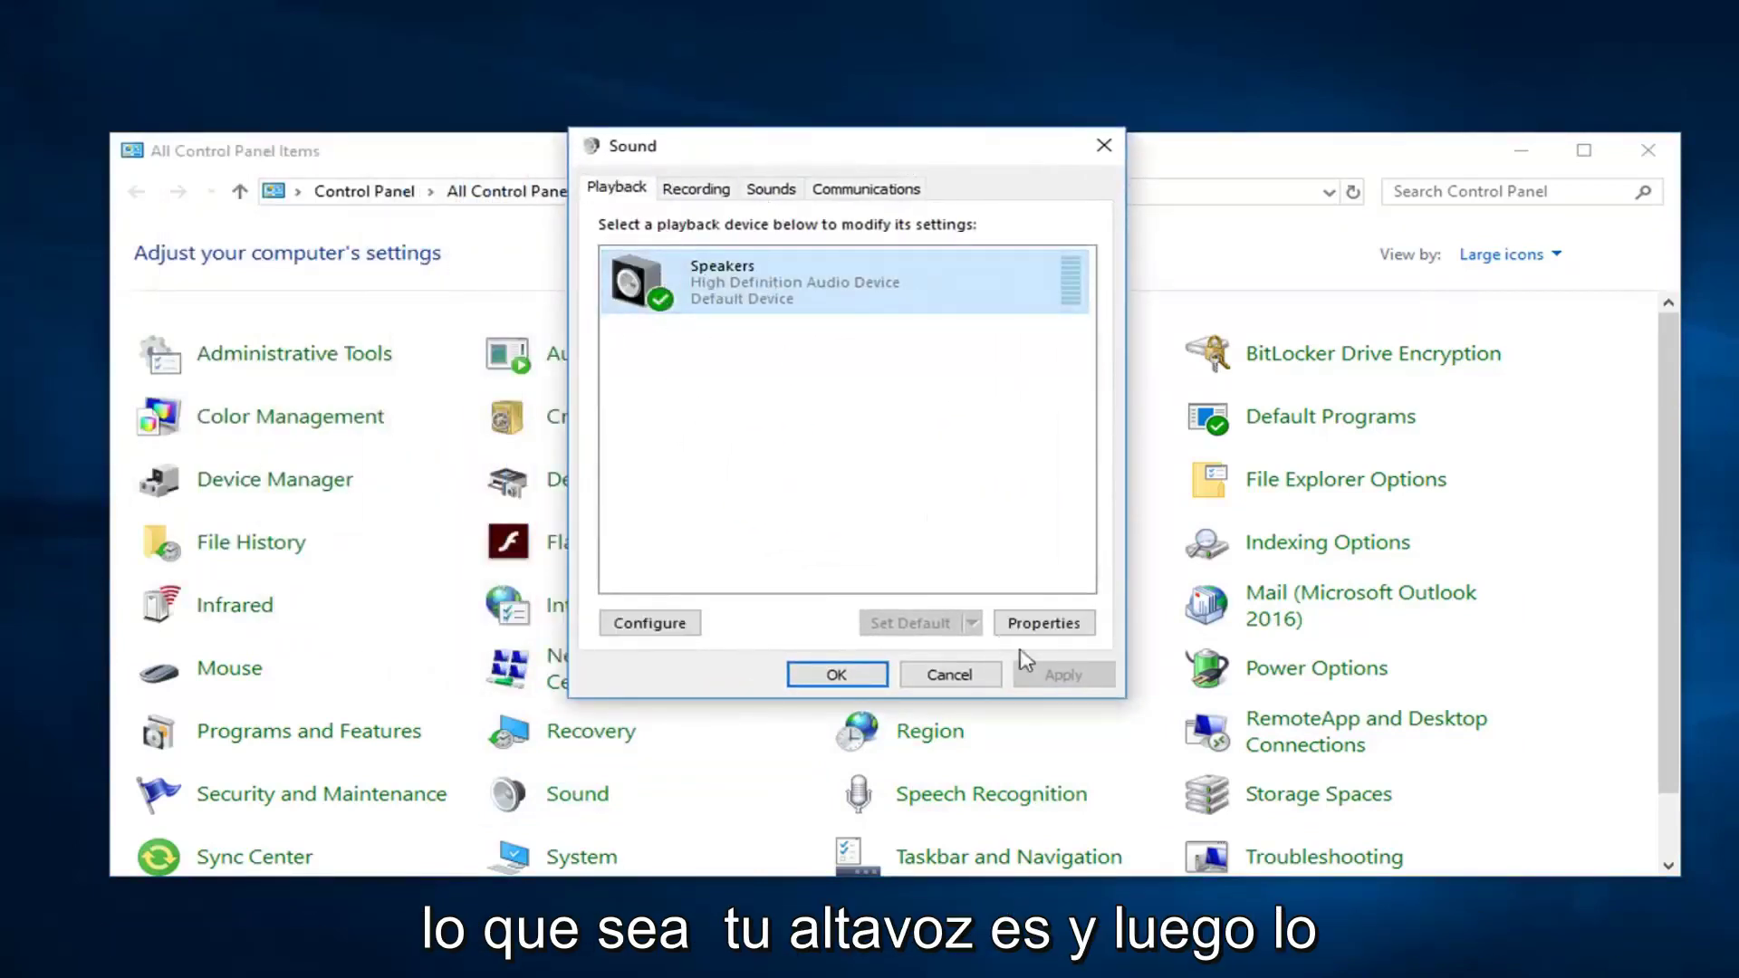
click(1043, 623)
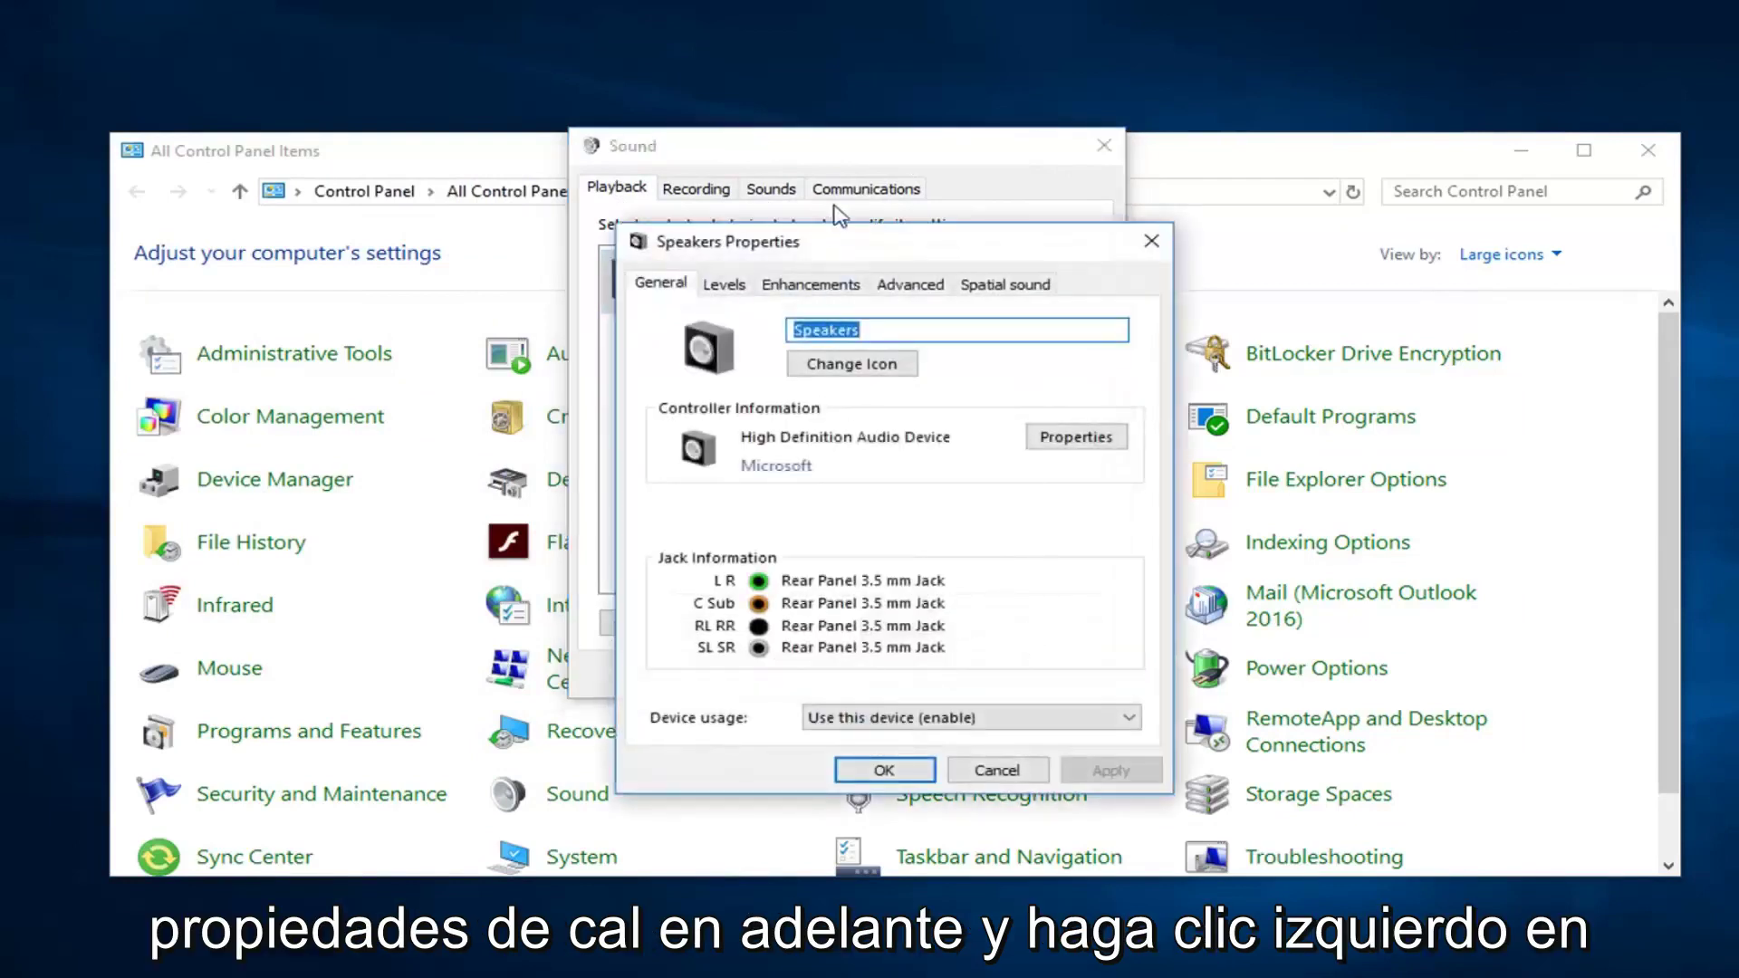
Raise the Speakers level from 92 to 93 on the Levels tab
drag(870, 240, 820, 159)
click(745, 204)
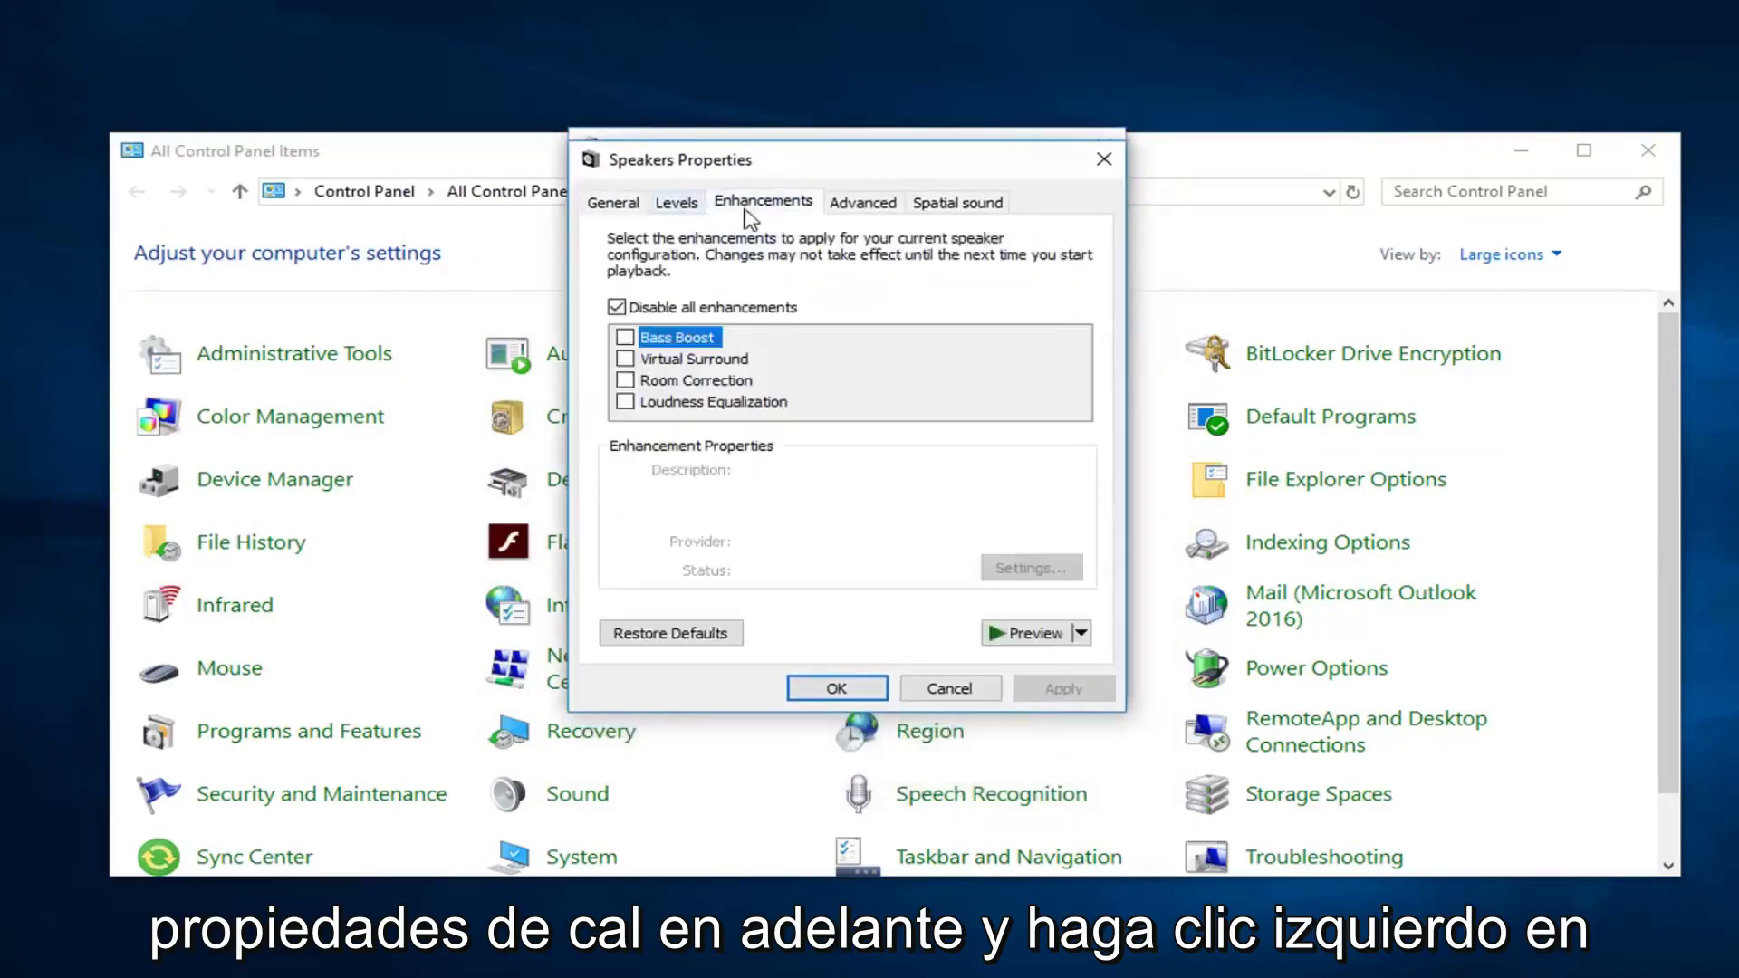
click(679, 205)
click(871, 206)
click(676, 206)
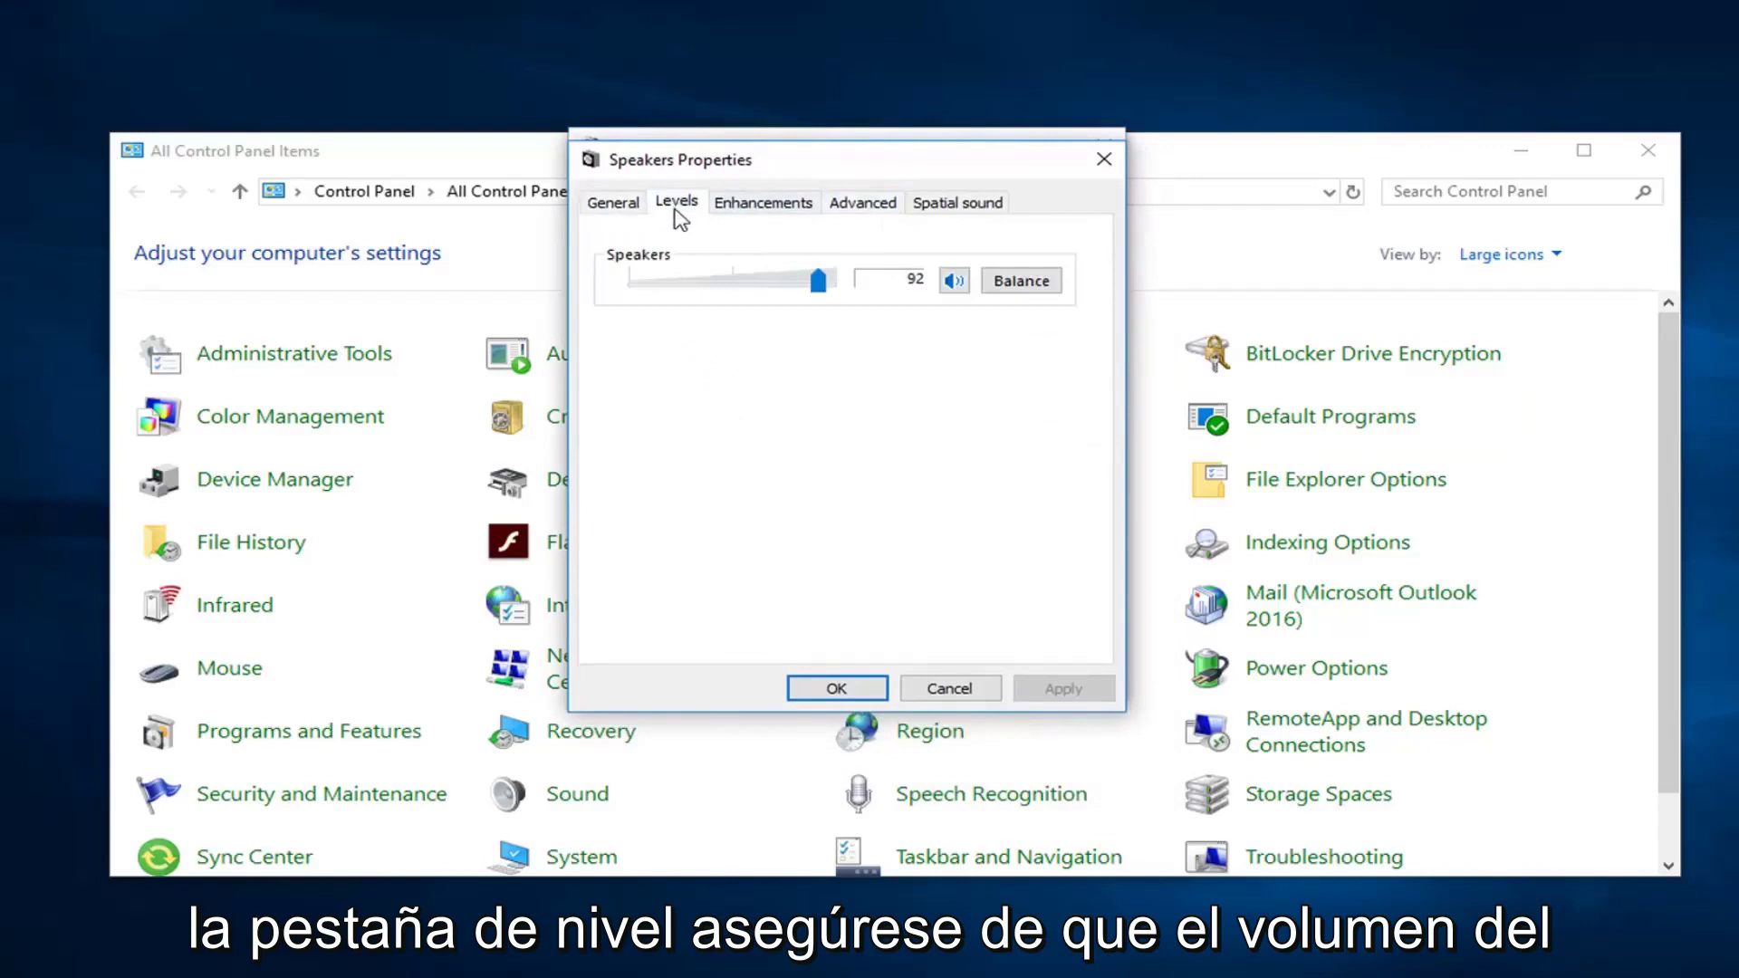
drag(815, 281, 820, 281)
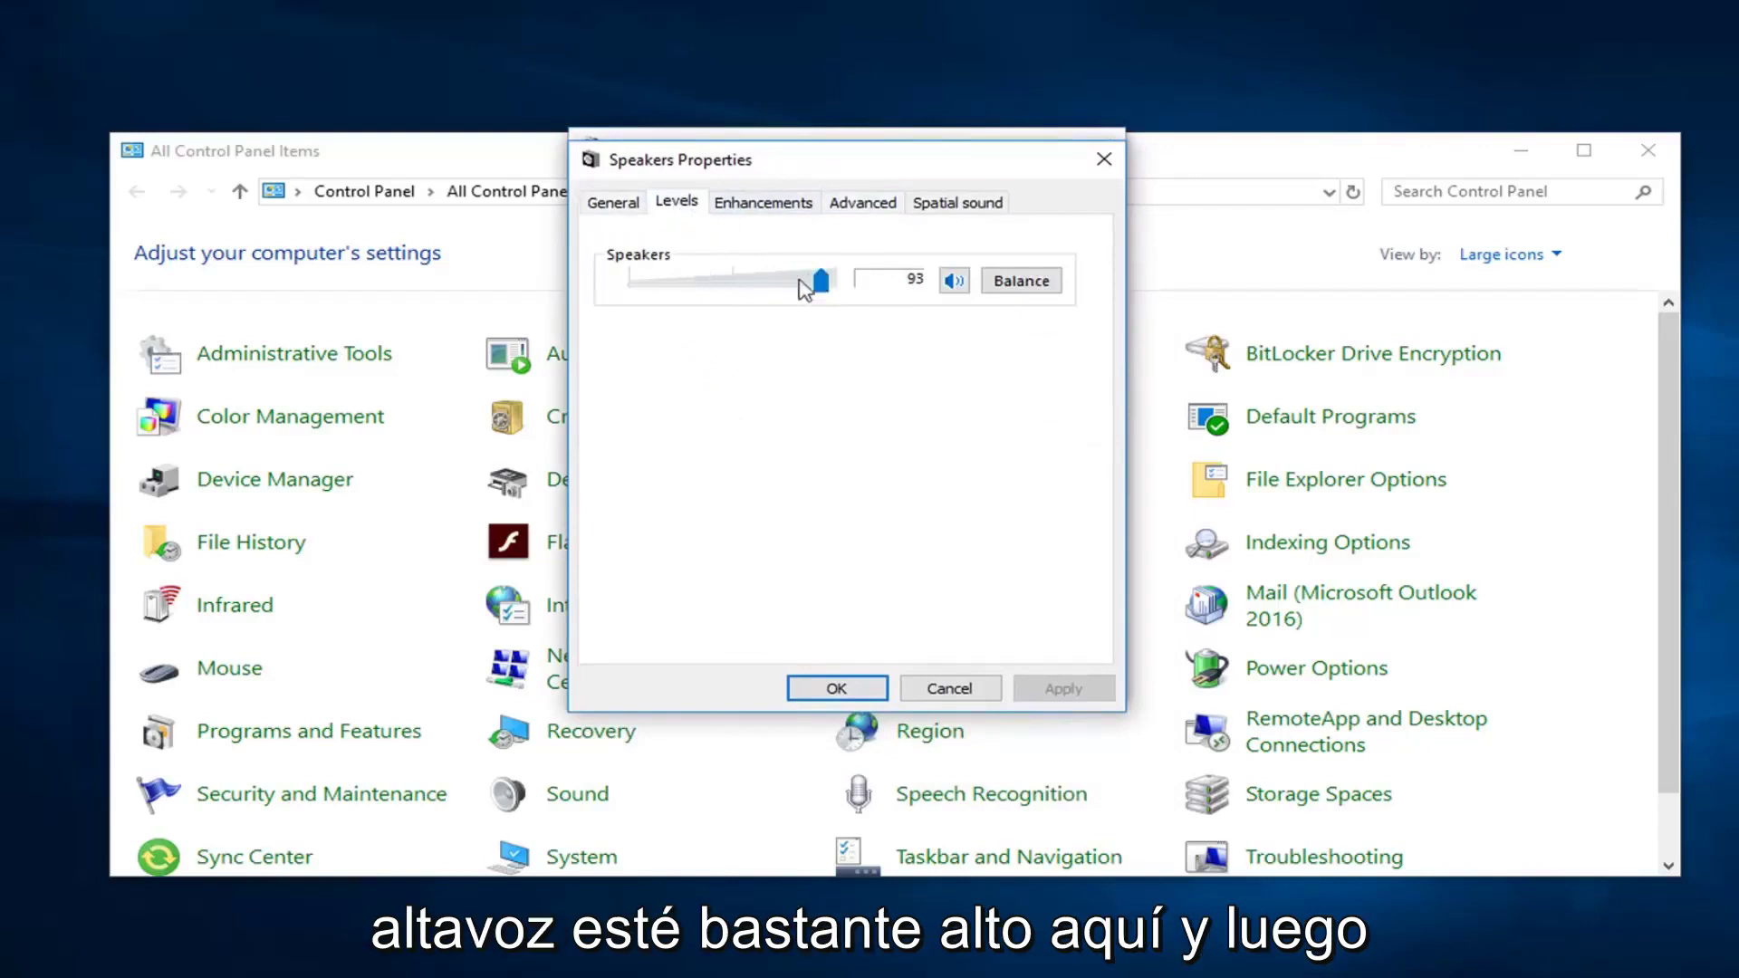
Choose 24 bit, 192000 Hz (Studio Quality) as the speakers' default format
click(857, 207)
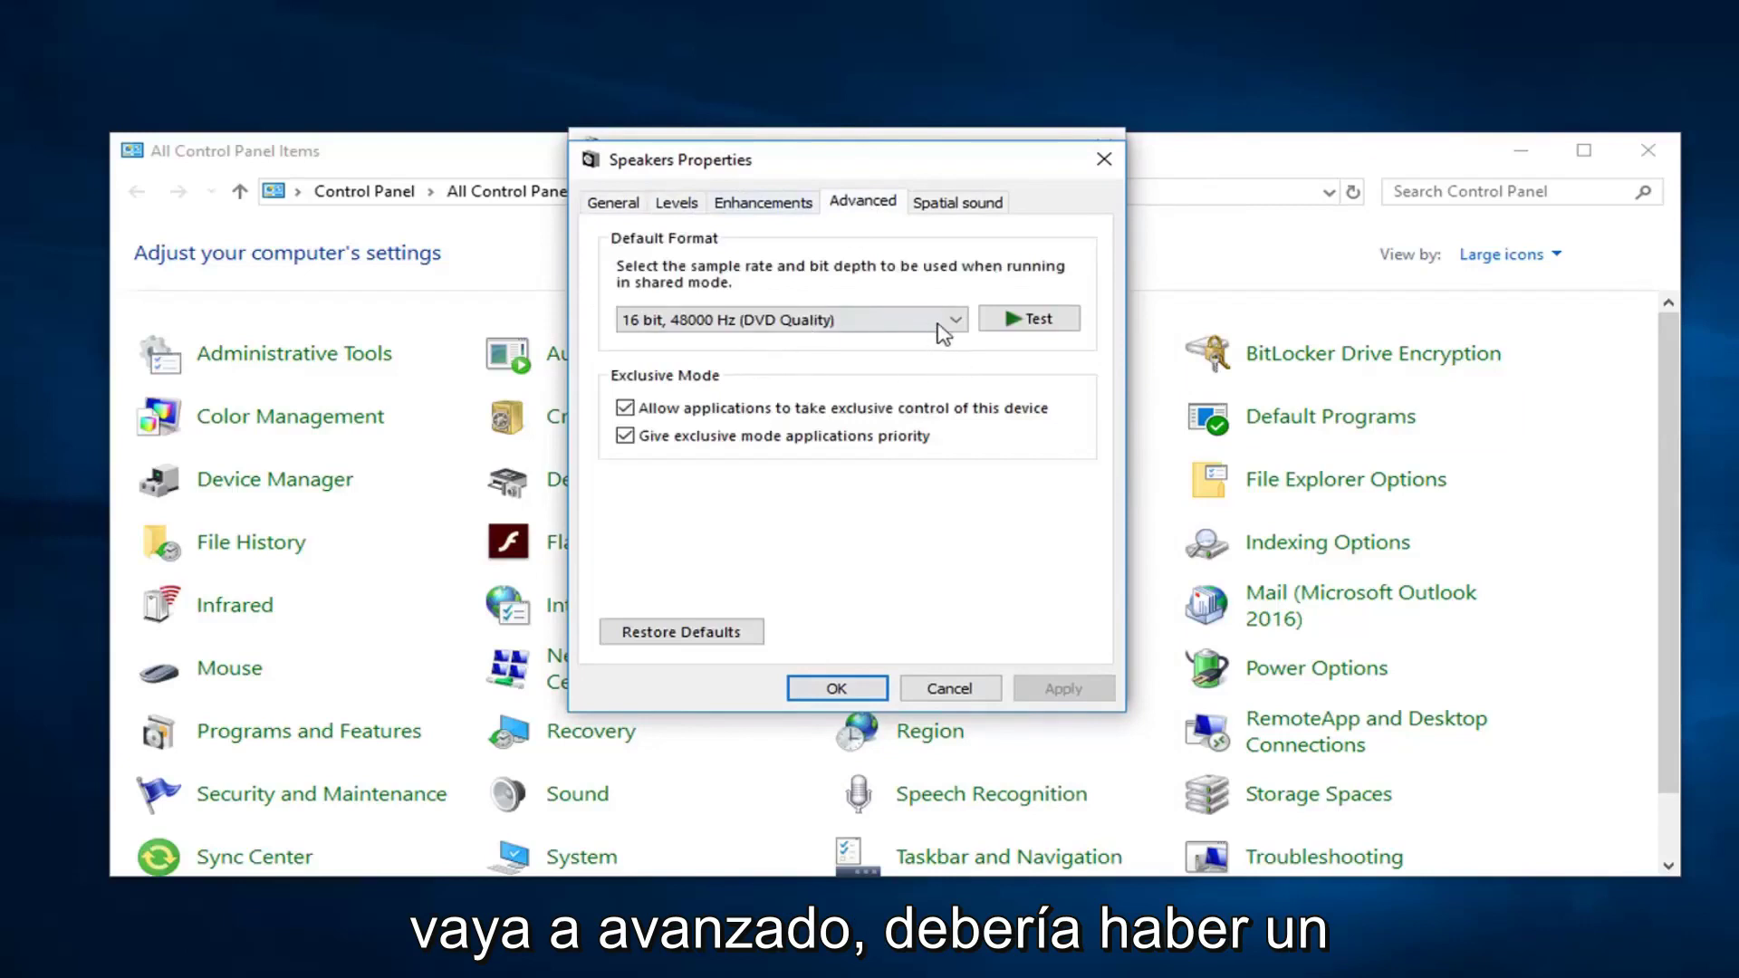
click(940, 322)
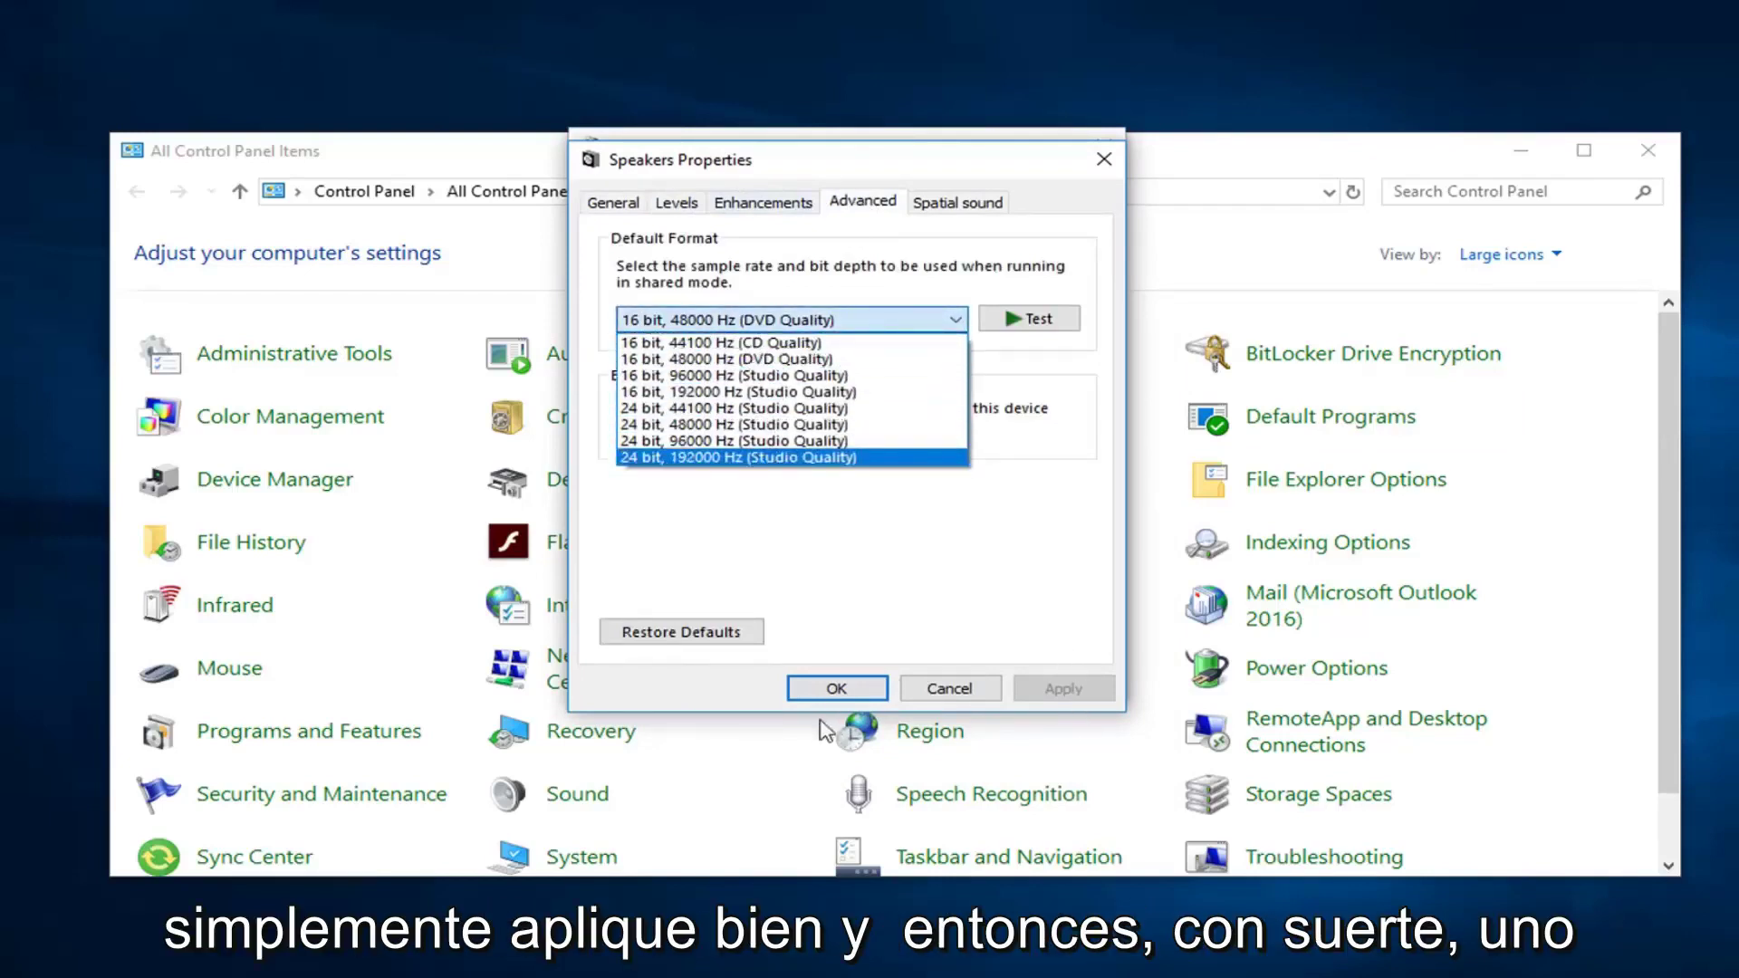
click(779, 391)
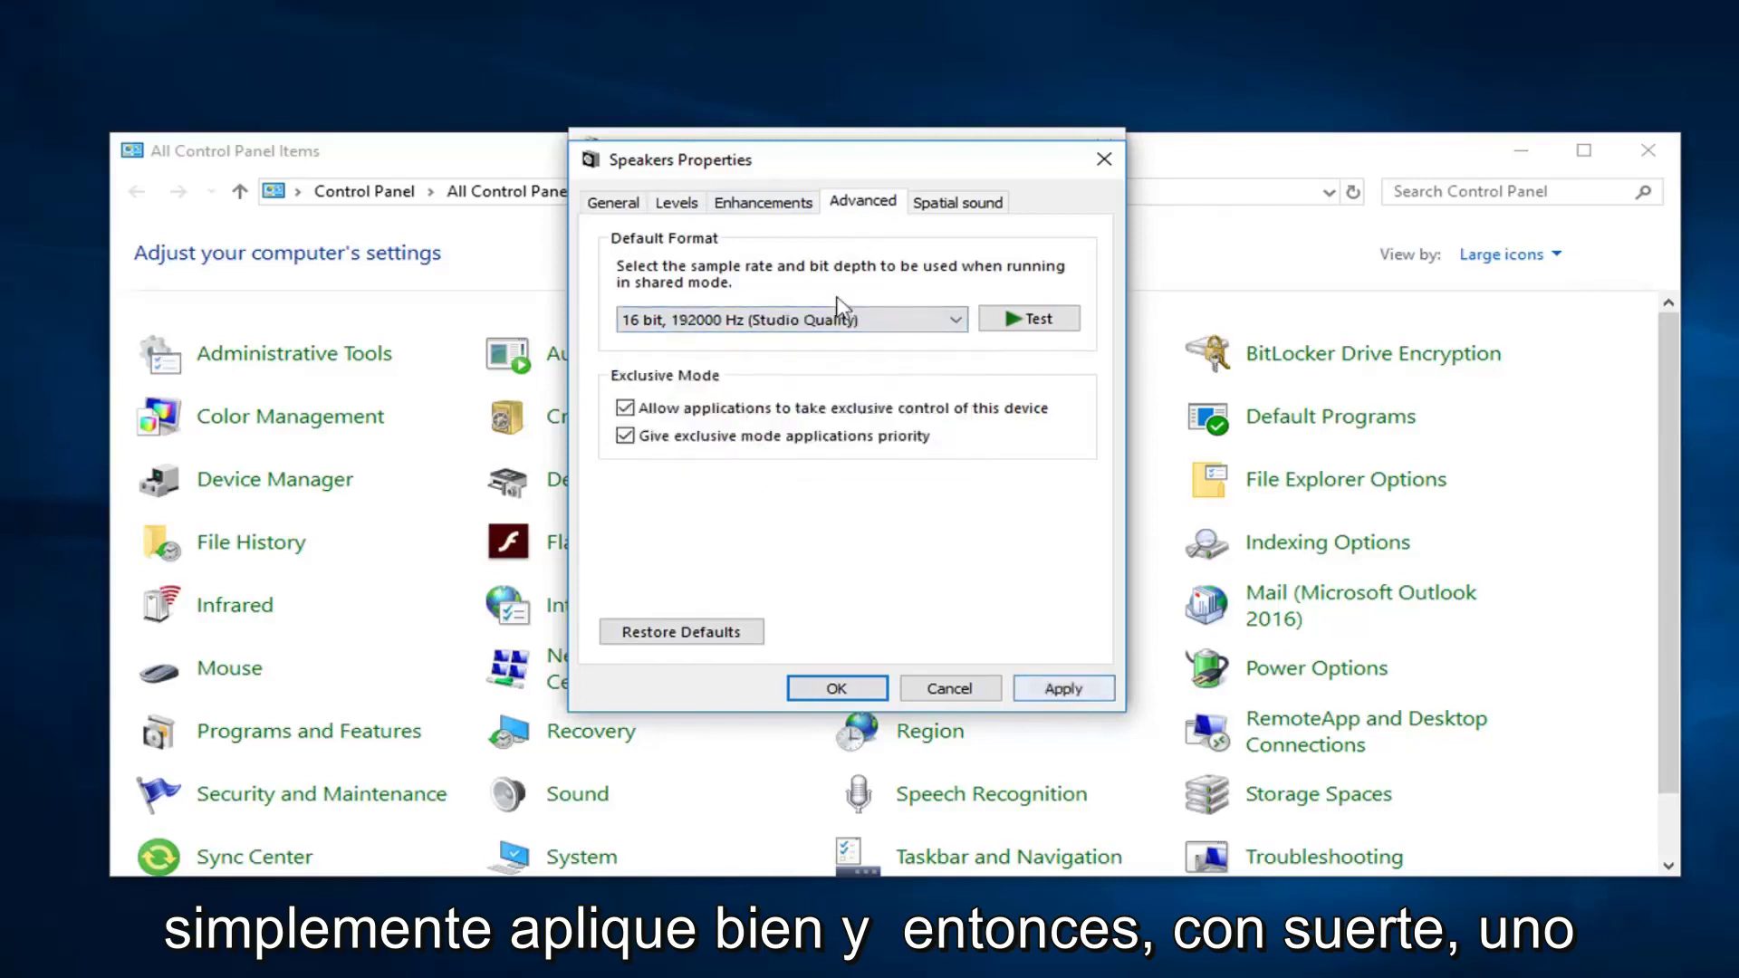
click(781, 323)
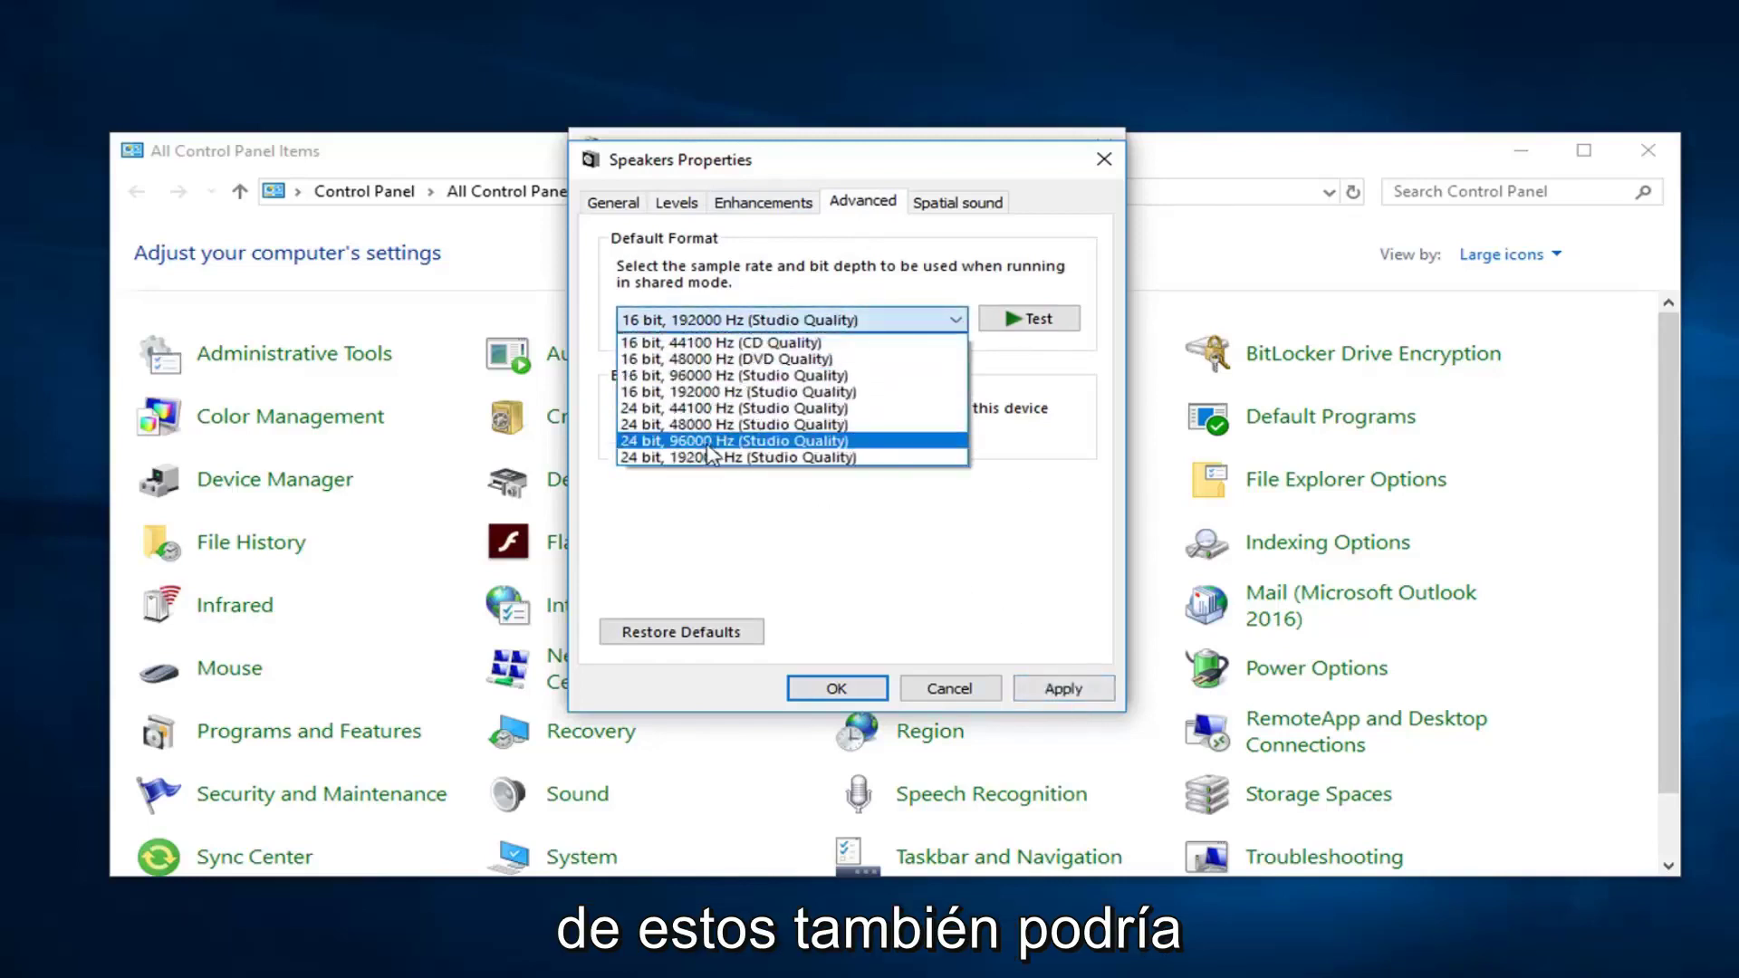
click(698, 458)
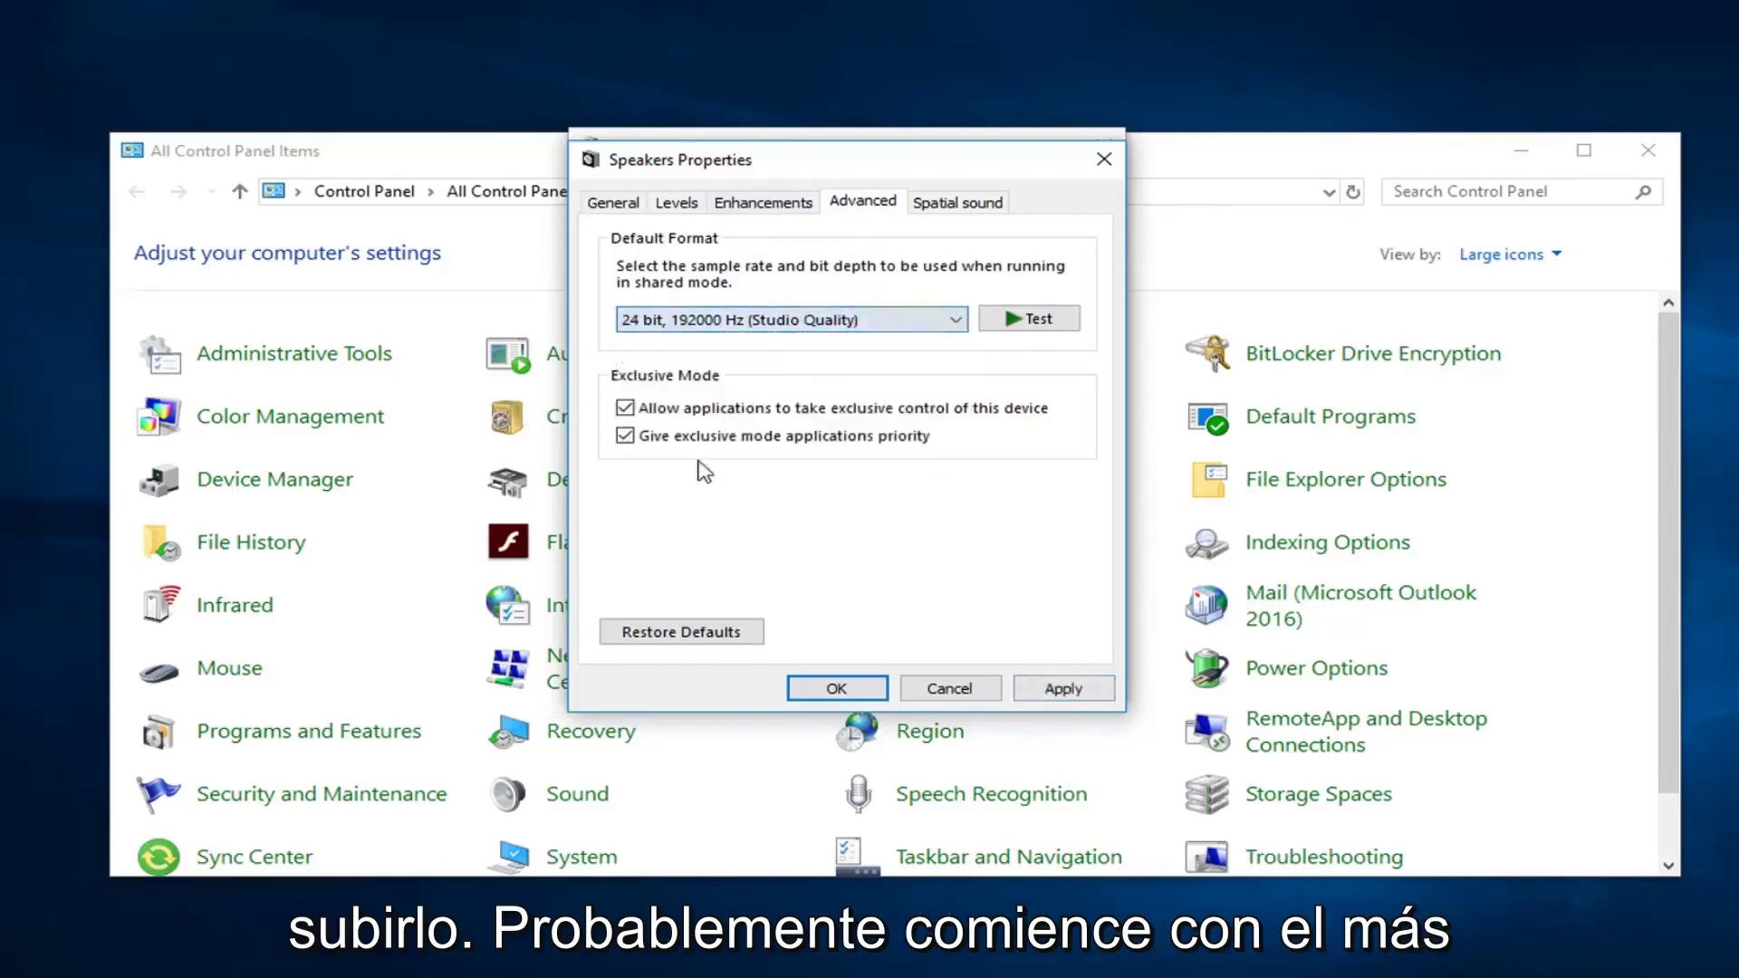
Apply the new format and close Speakers Properties and the Sound dialog
click(1083, 692)
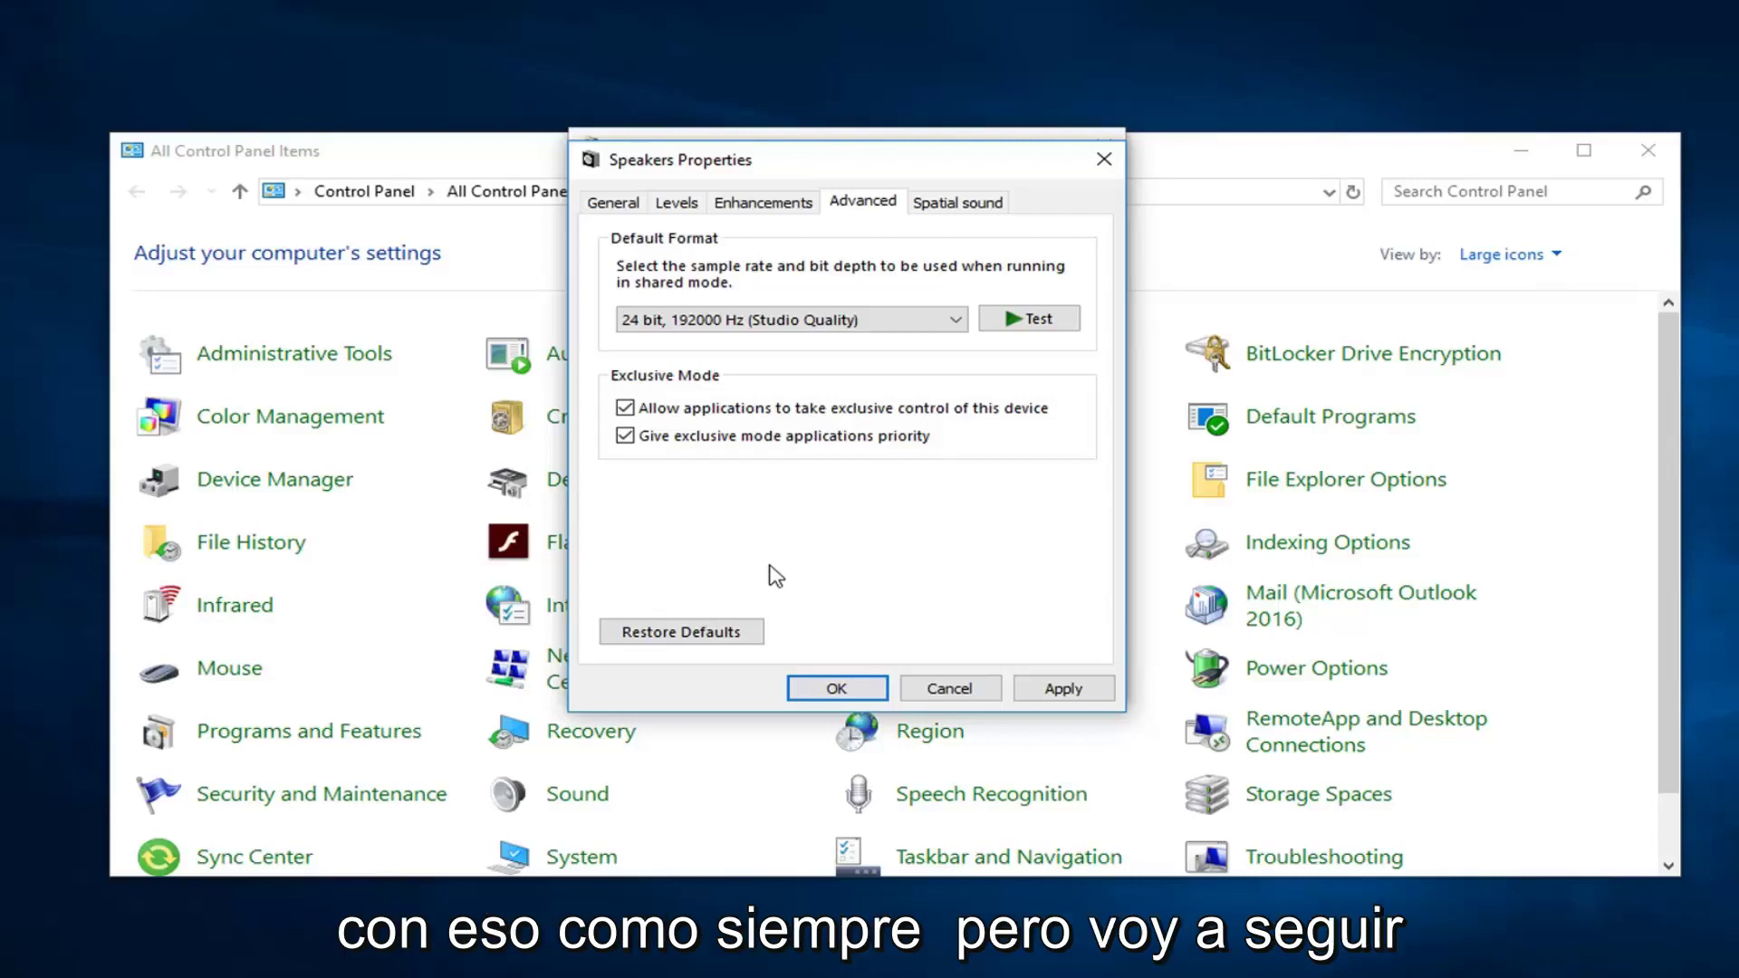
click(1069, 690)
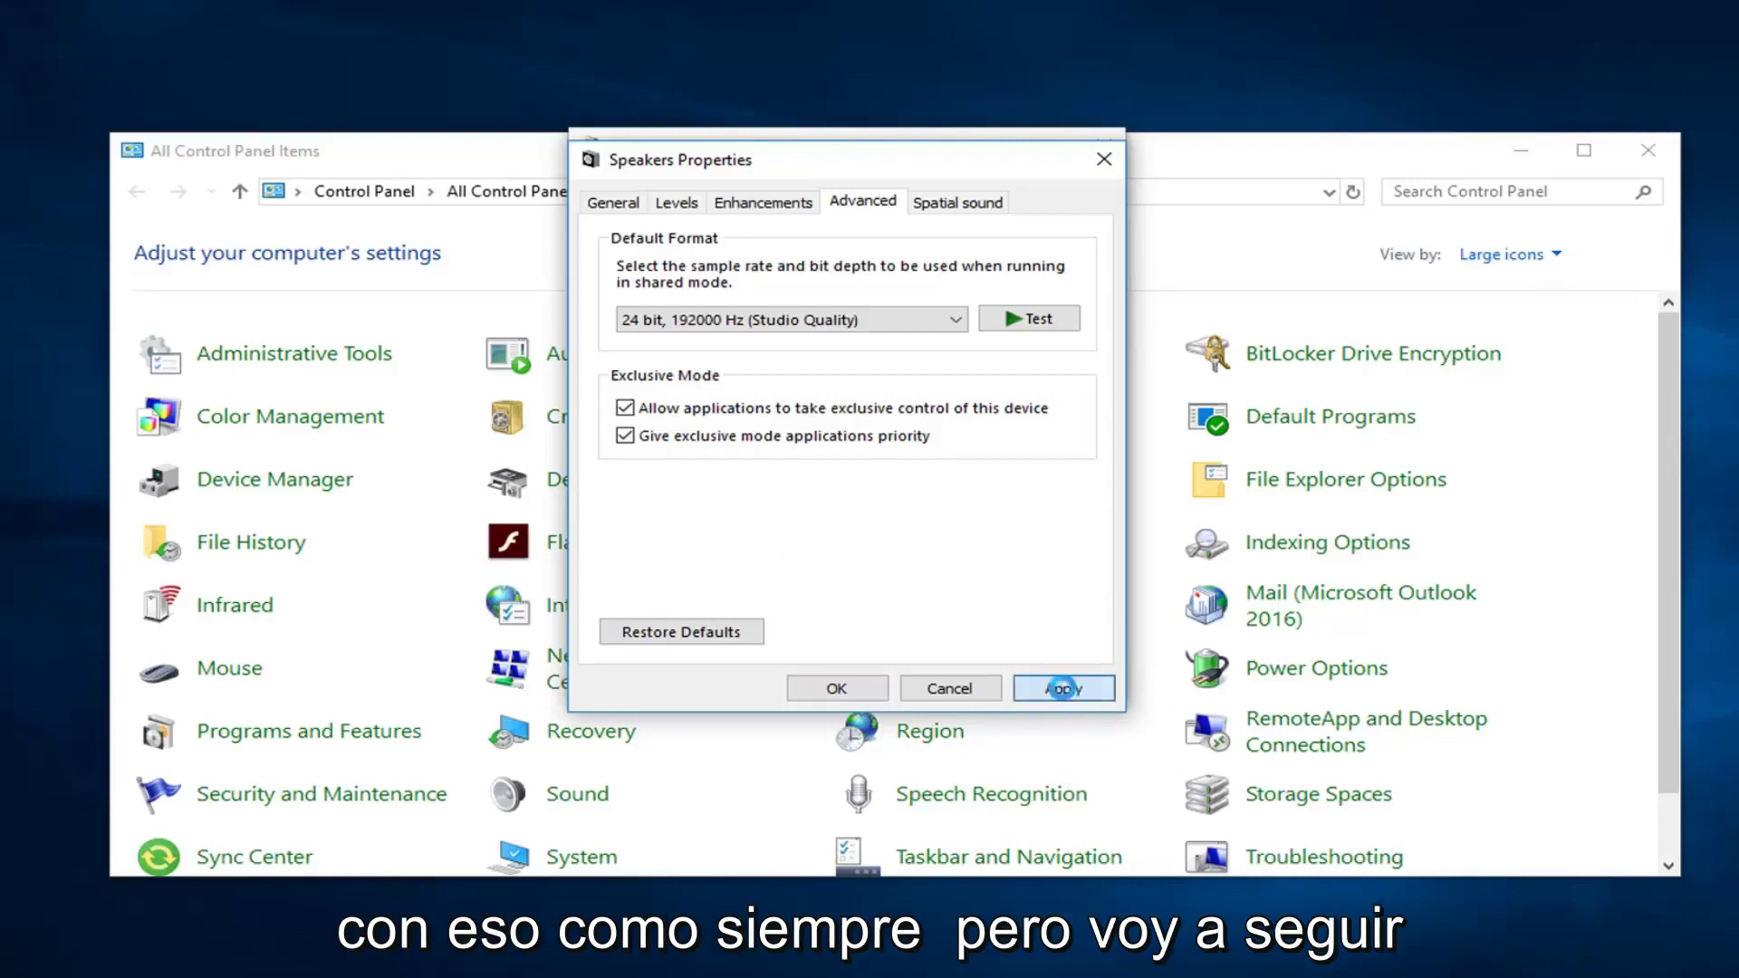
click(947, 690)
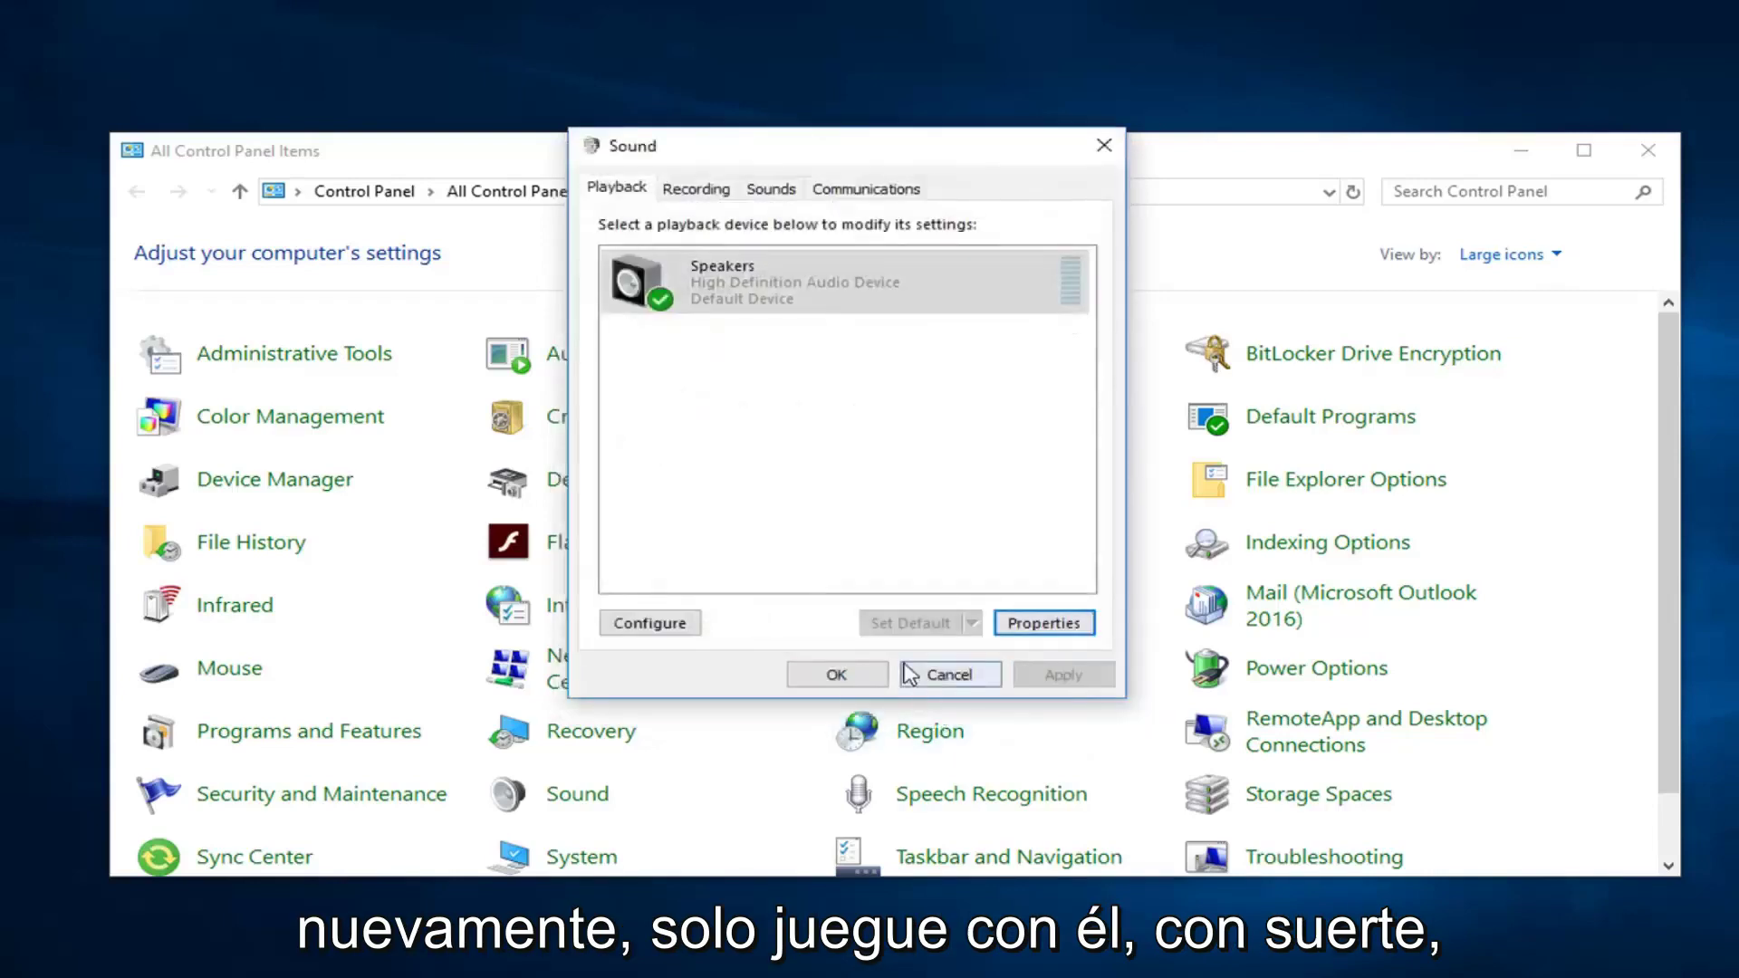
click(1096, 152)
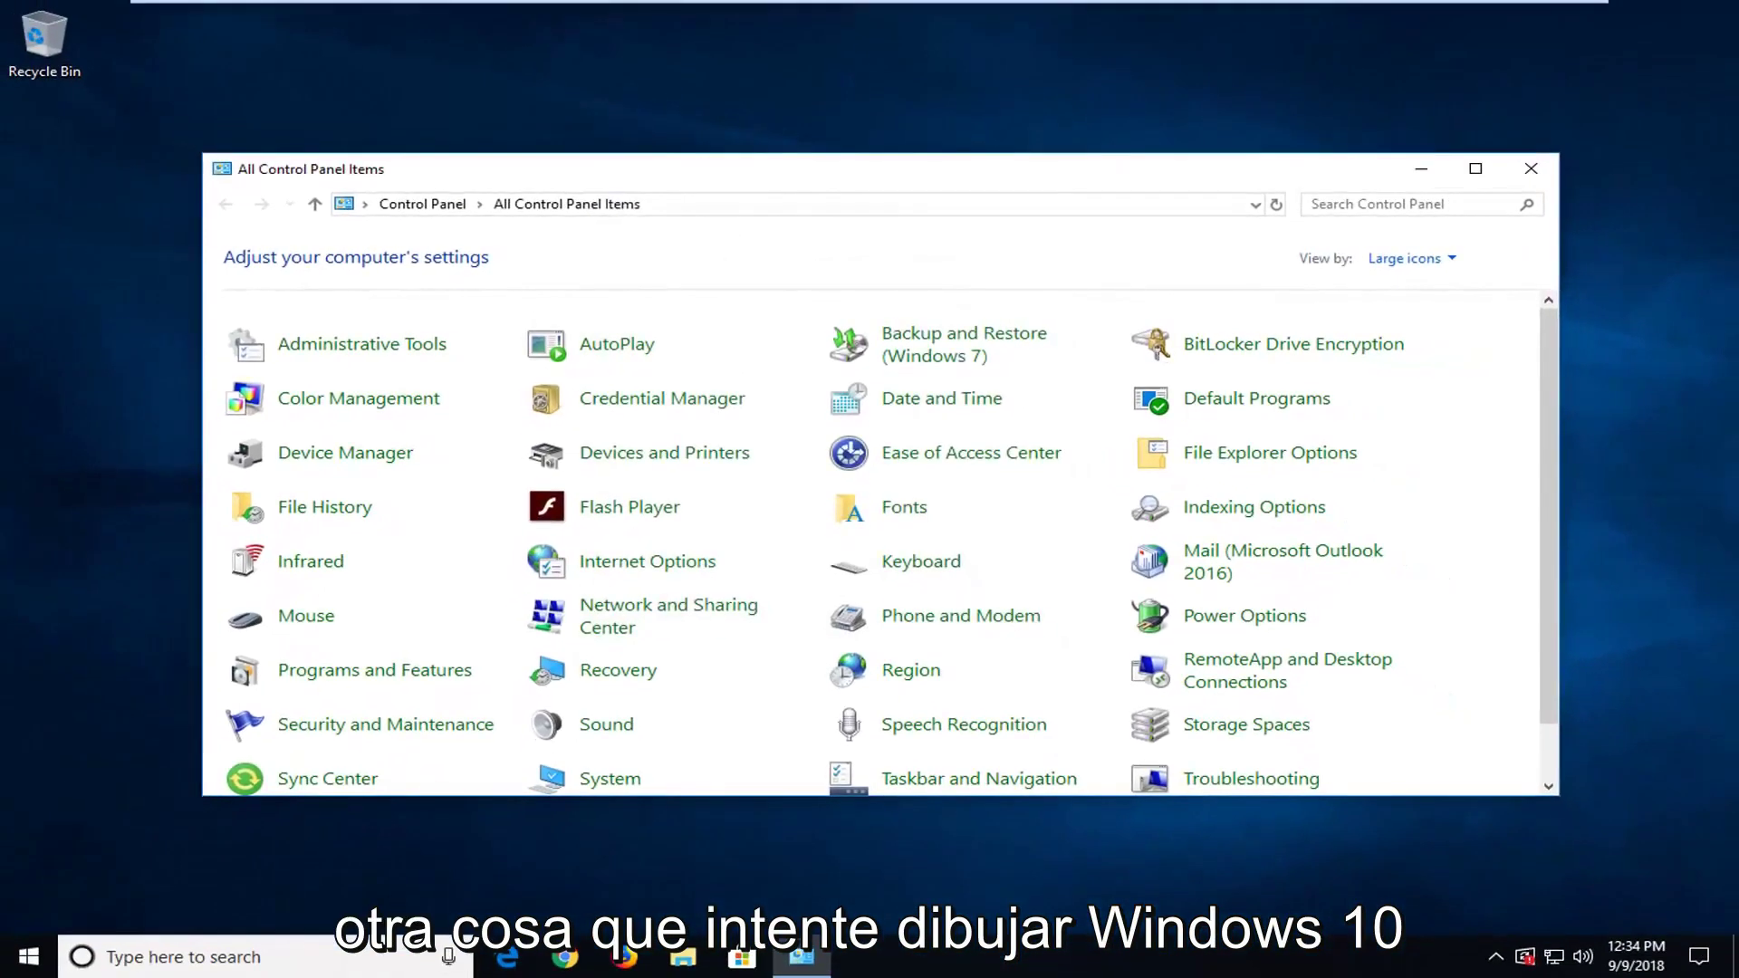
Close Control Panel, search 'troubleshoot', and expand Playing Audio on the Troubleshoot page
click(1531, 168)
click(5, 962)
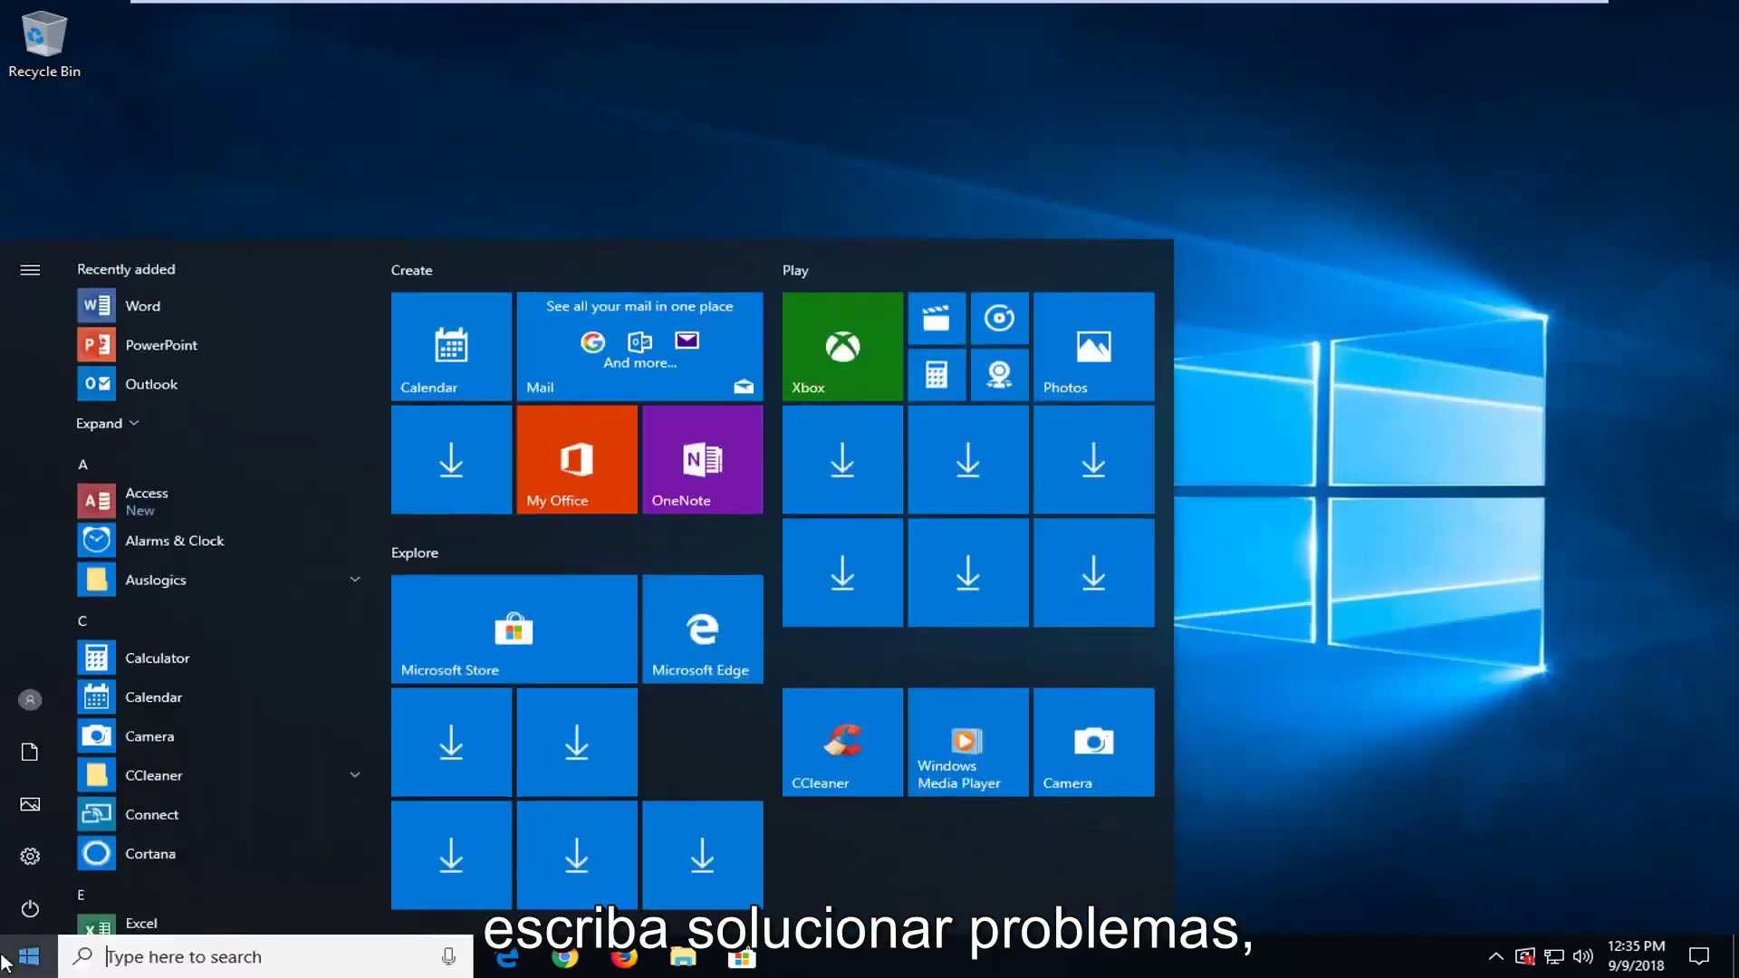
text(troubleshoot)
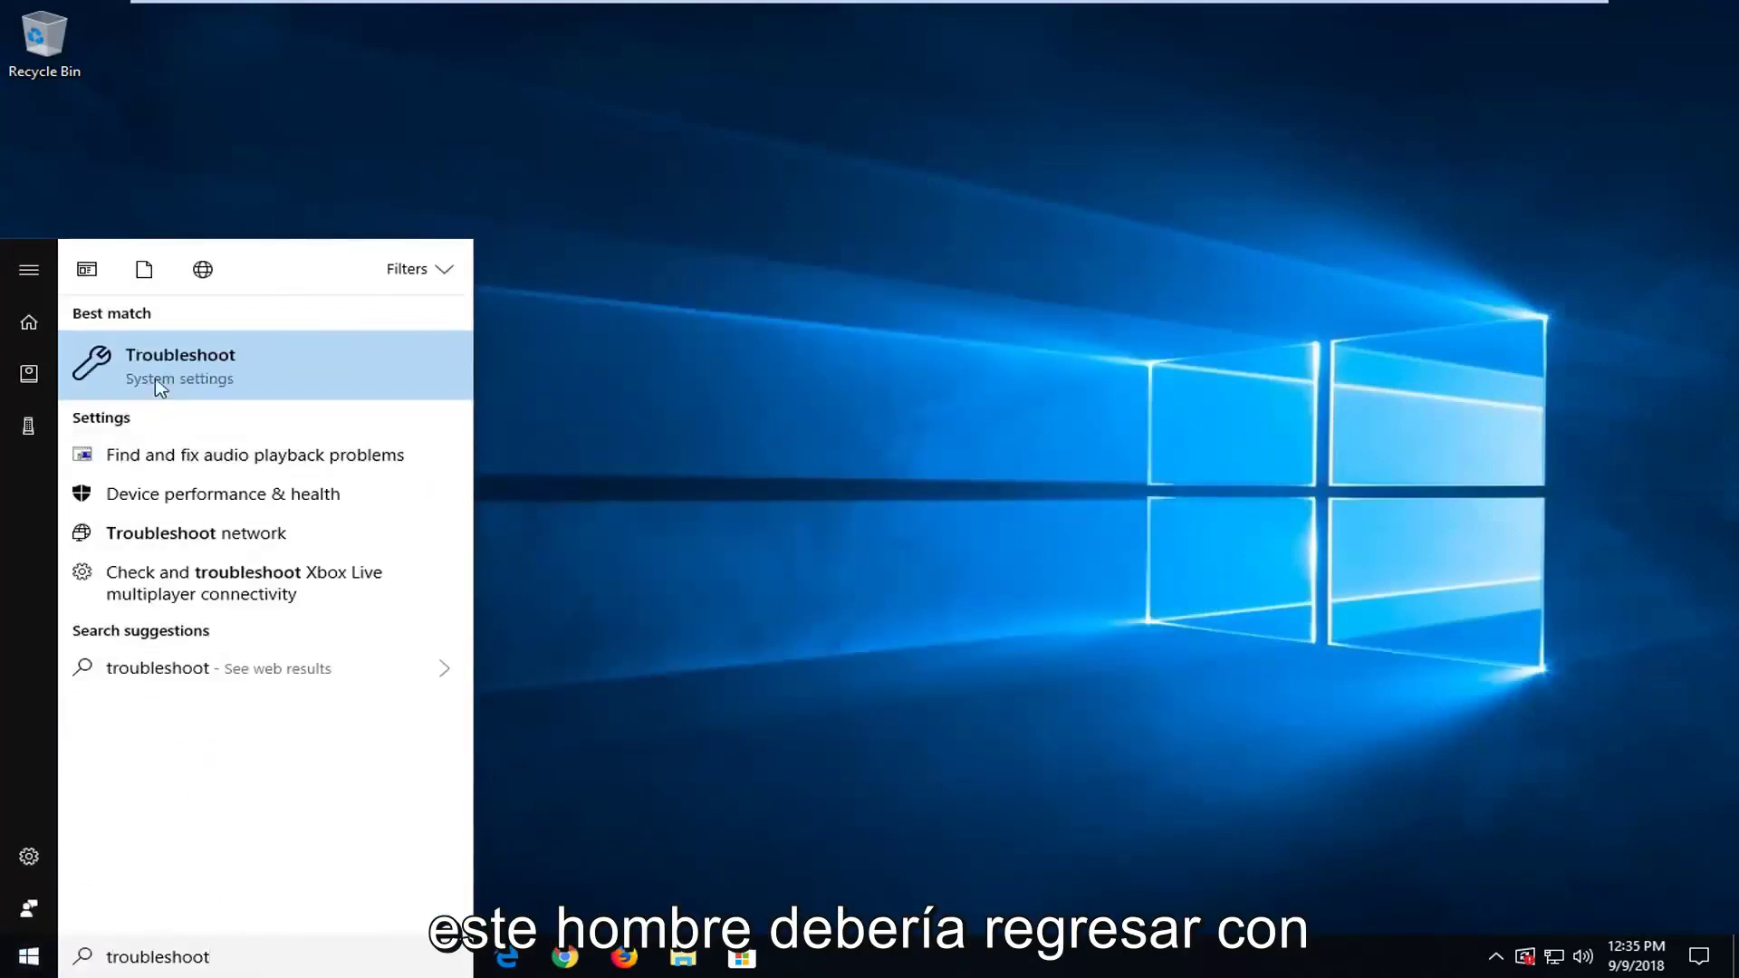
click(157, 360)
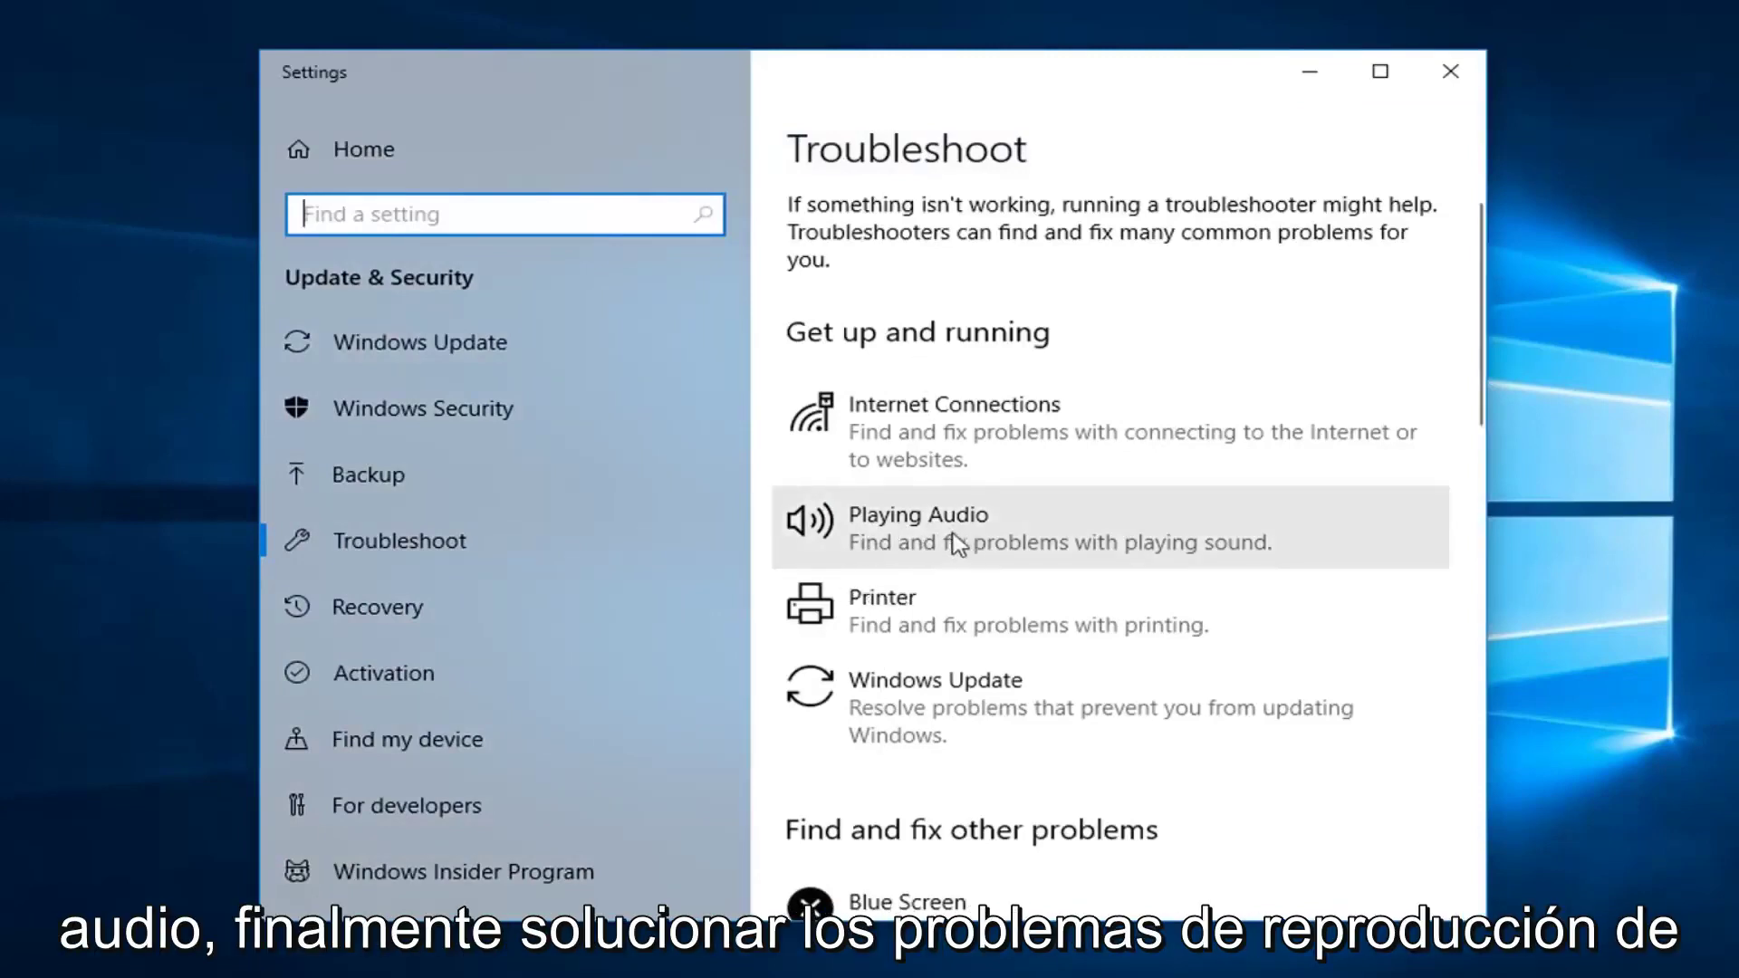
click(1090, 542)
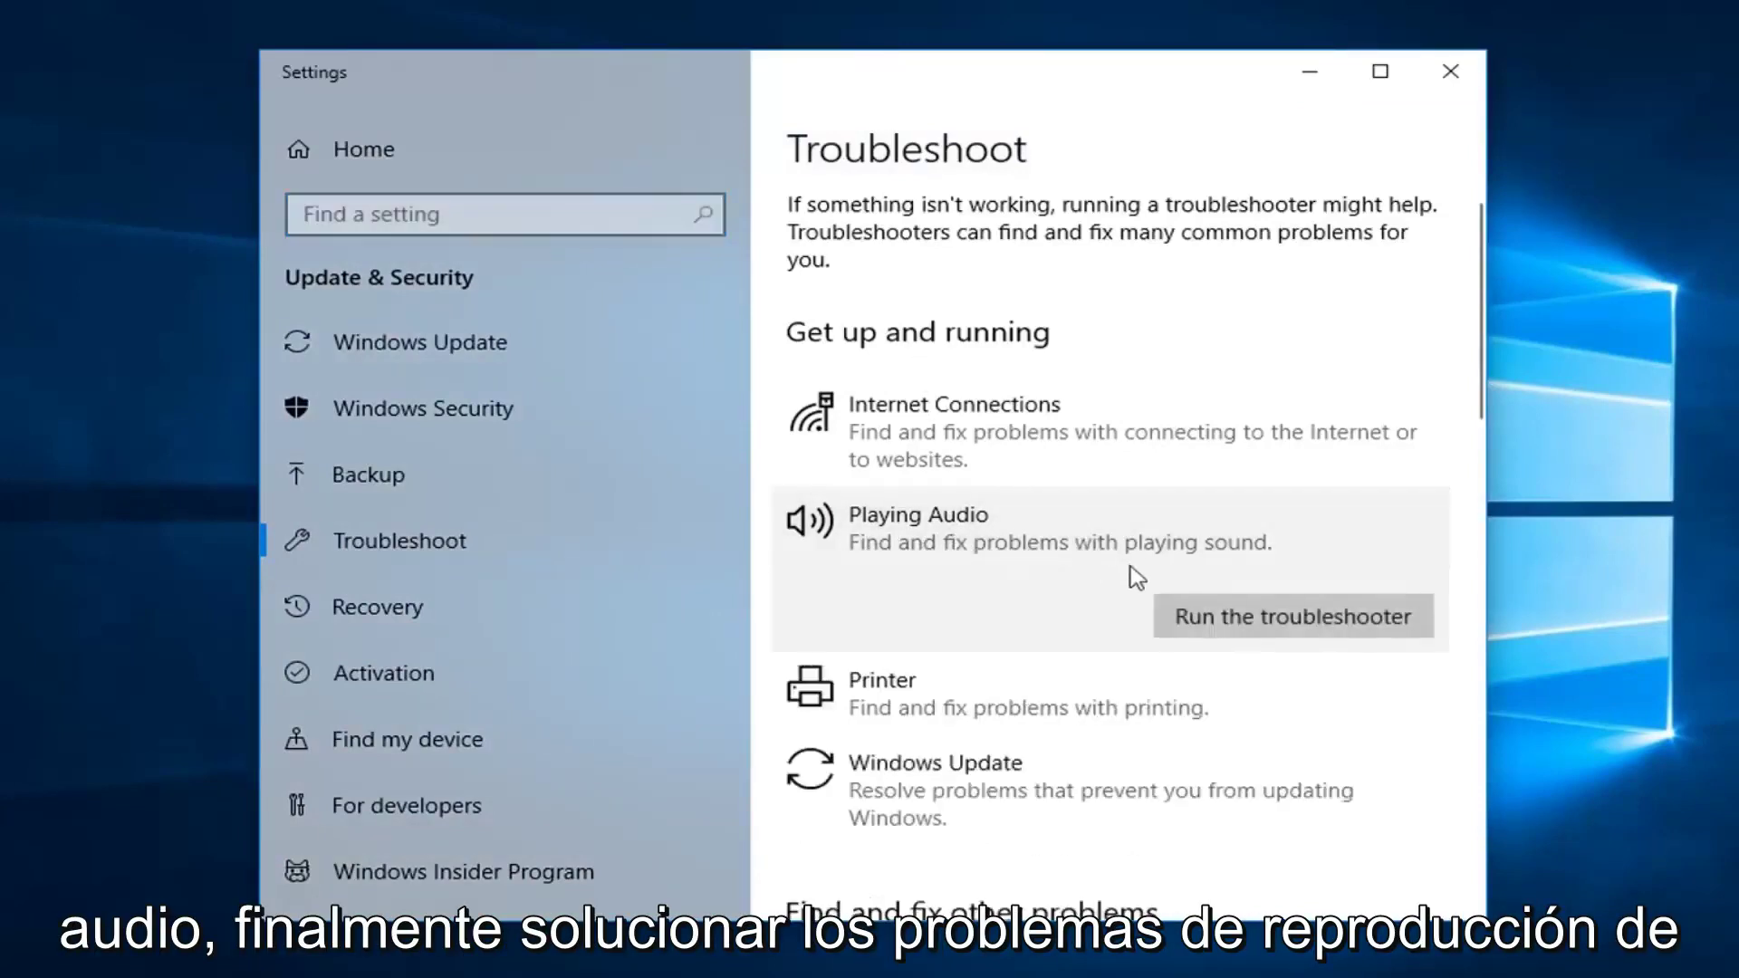
Run the Playing Audio troubleshooter until it recommends turning off Sound Effects and Enhancements
click(1218, 616)
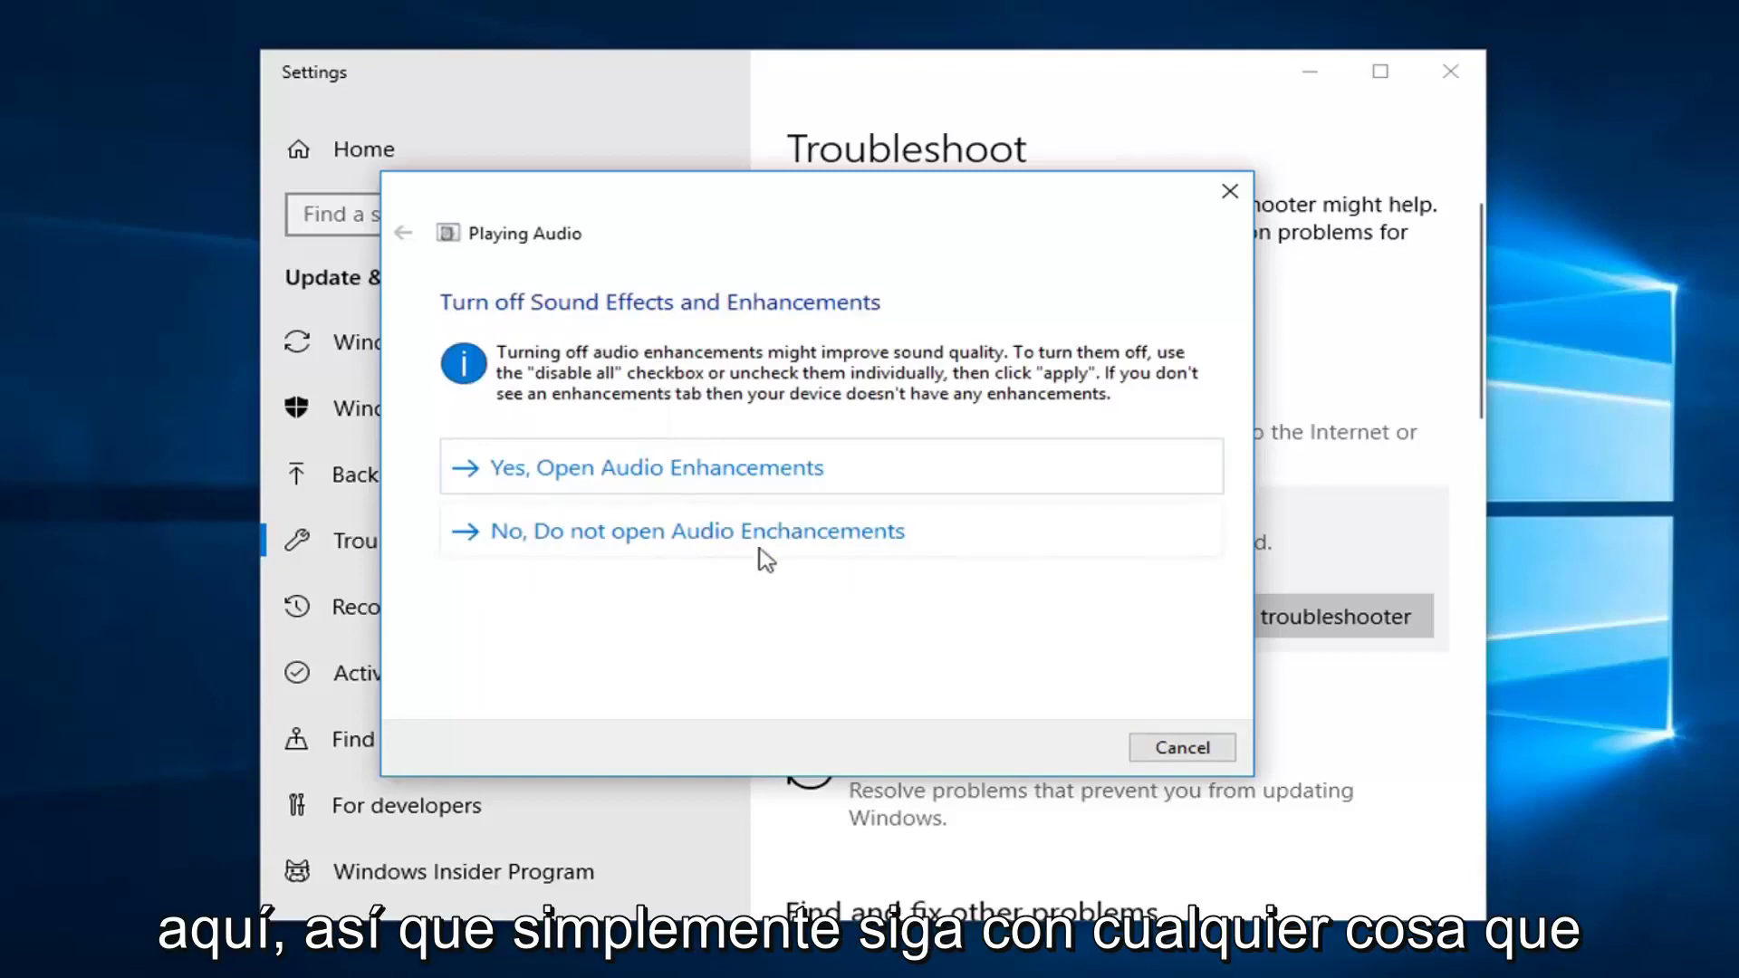
Choose 'No, Do not open Audio Enhancements' so the troubleshooter continues
click(655, 540)
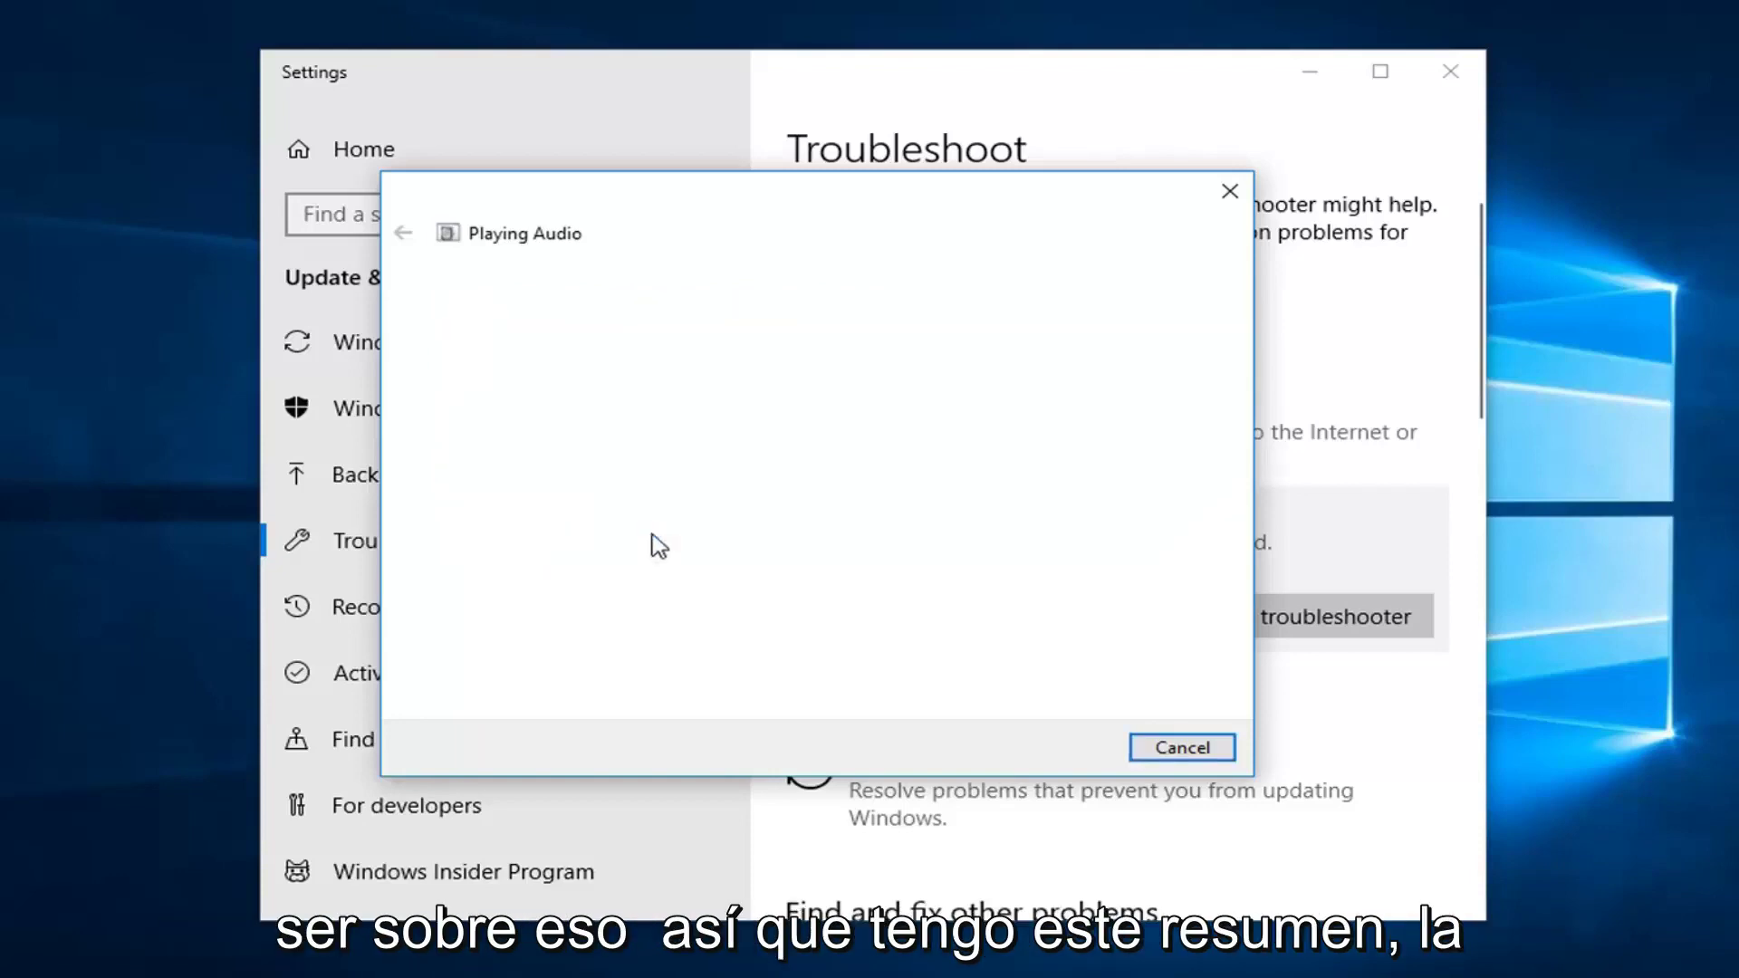